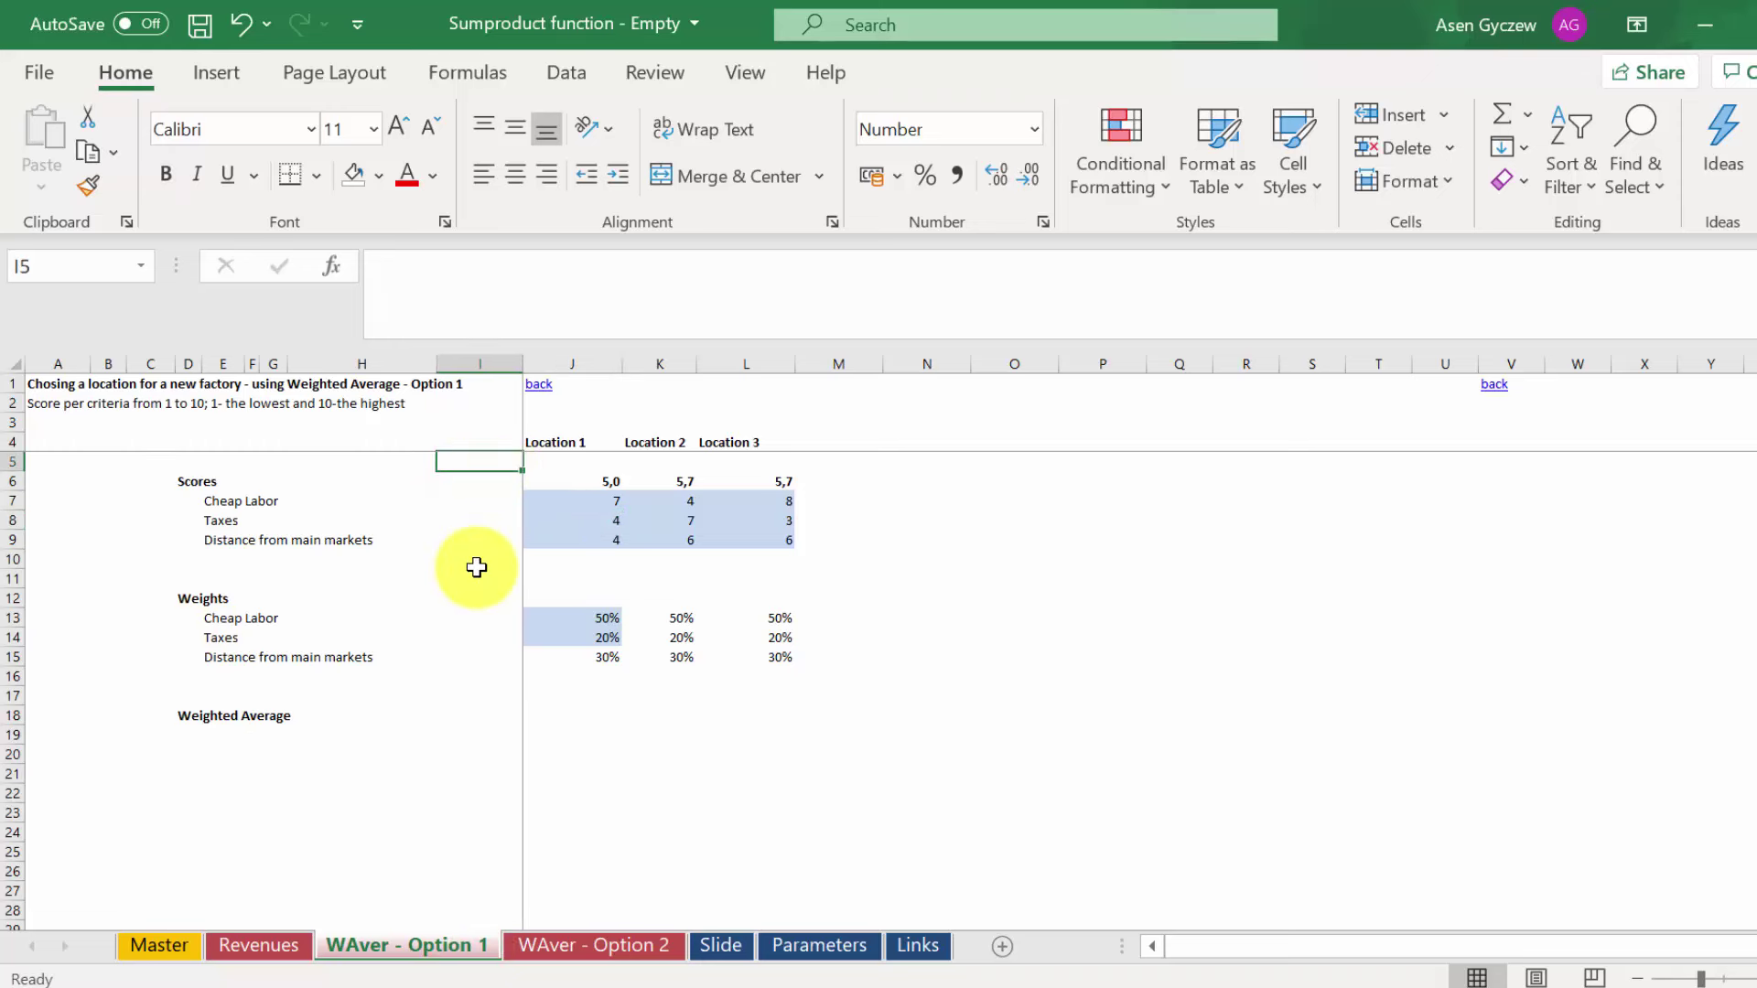
# - Review the Location 1 and 2 scores for Cheap Labor, Taxes and Distance from main markets
pyautogui.click(595, 363)
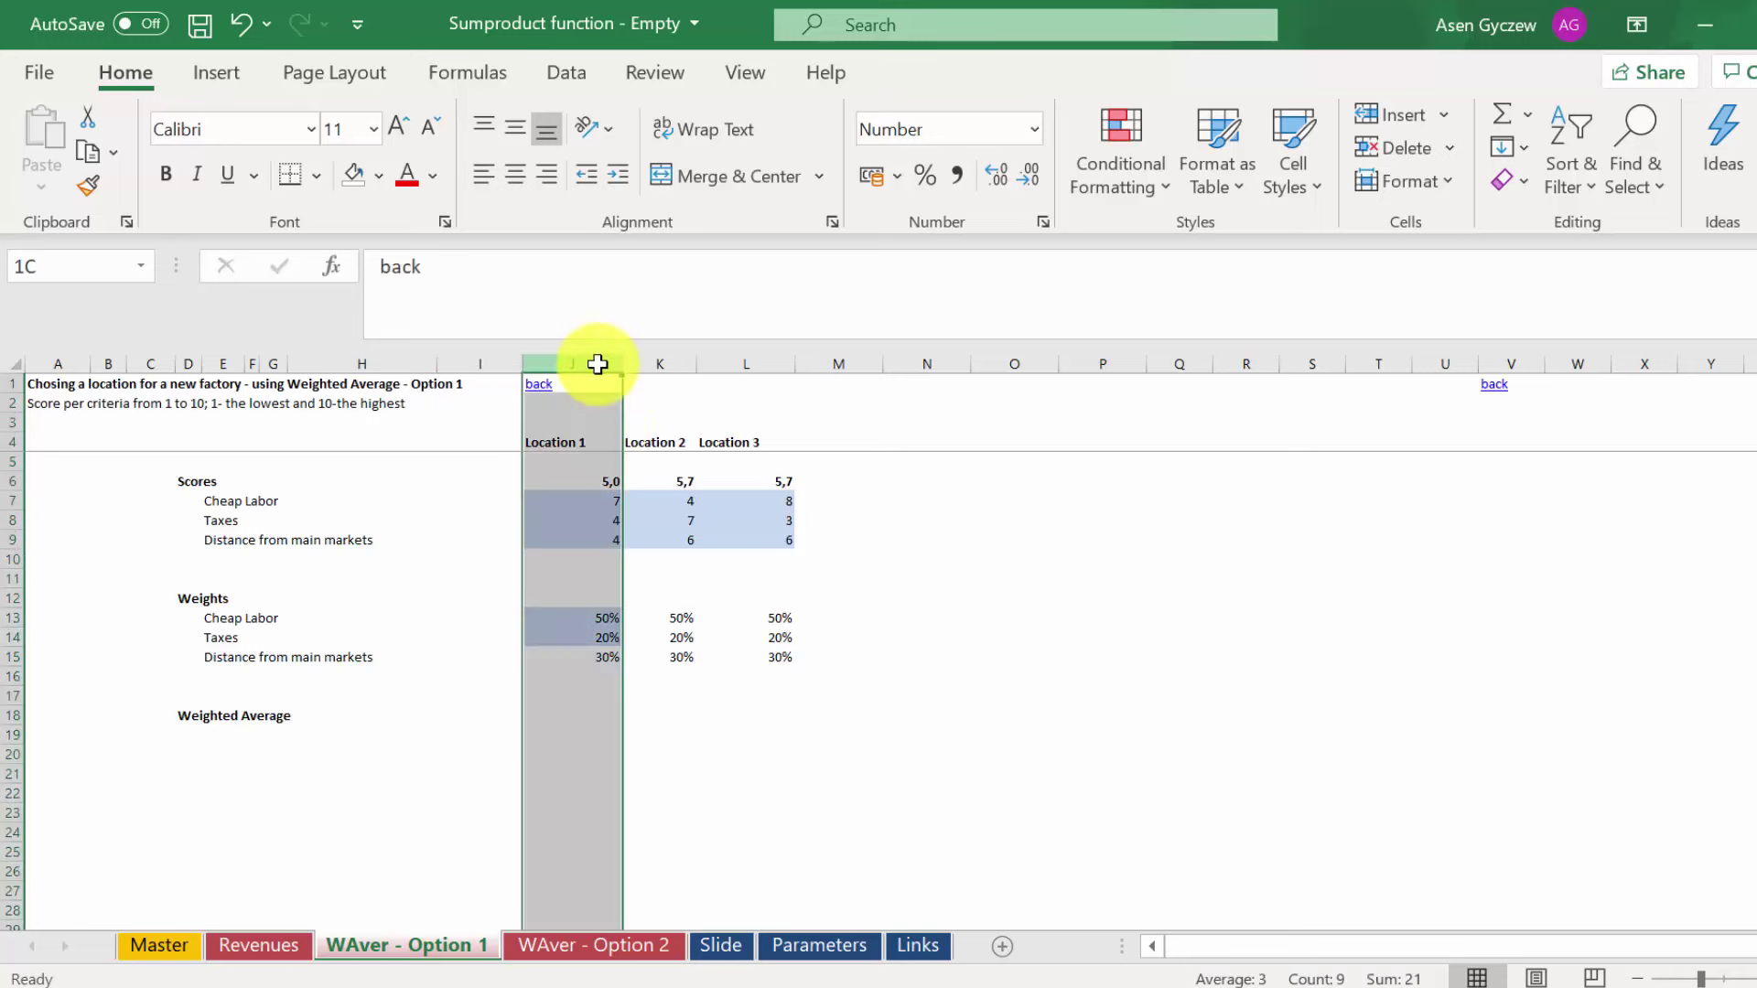
pyautogui.click(680, 357)
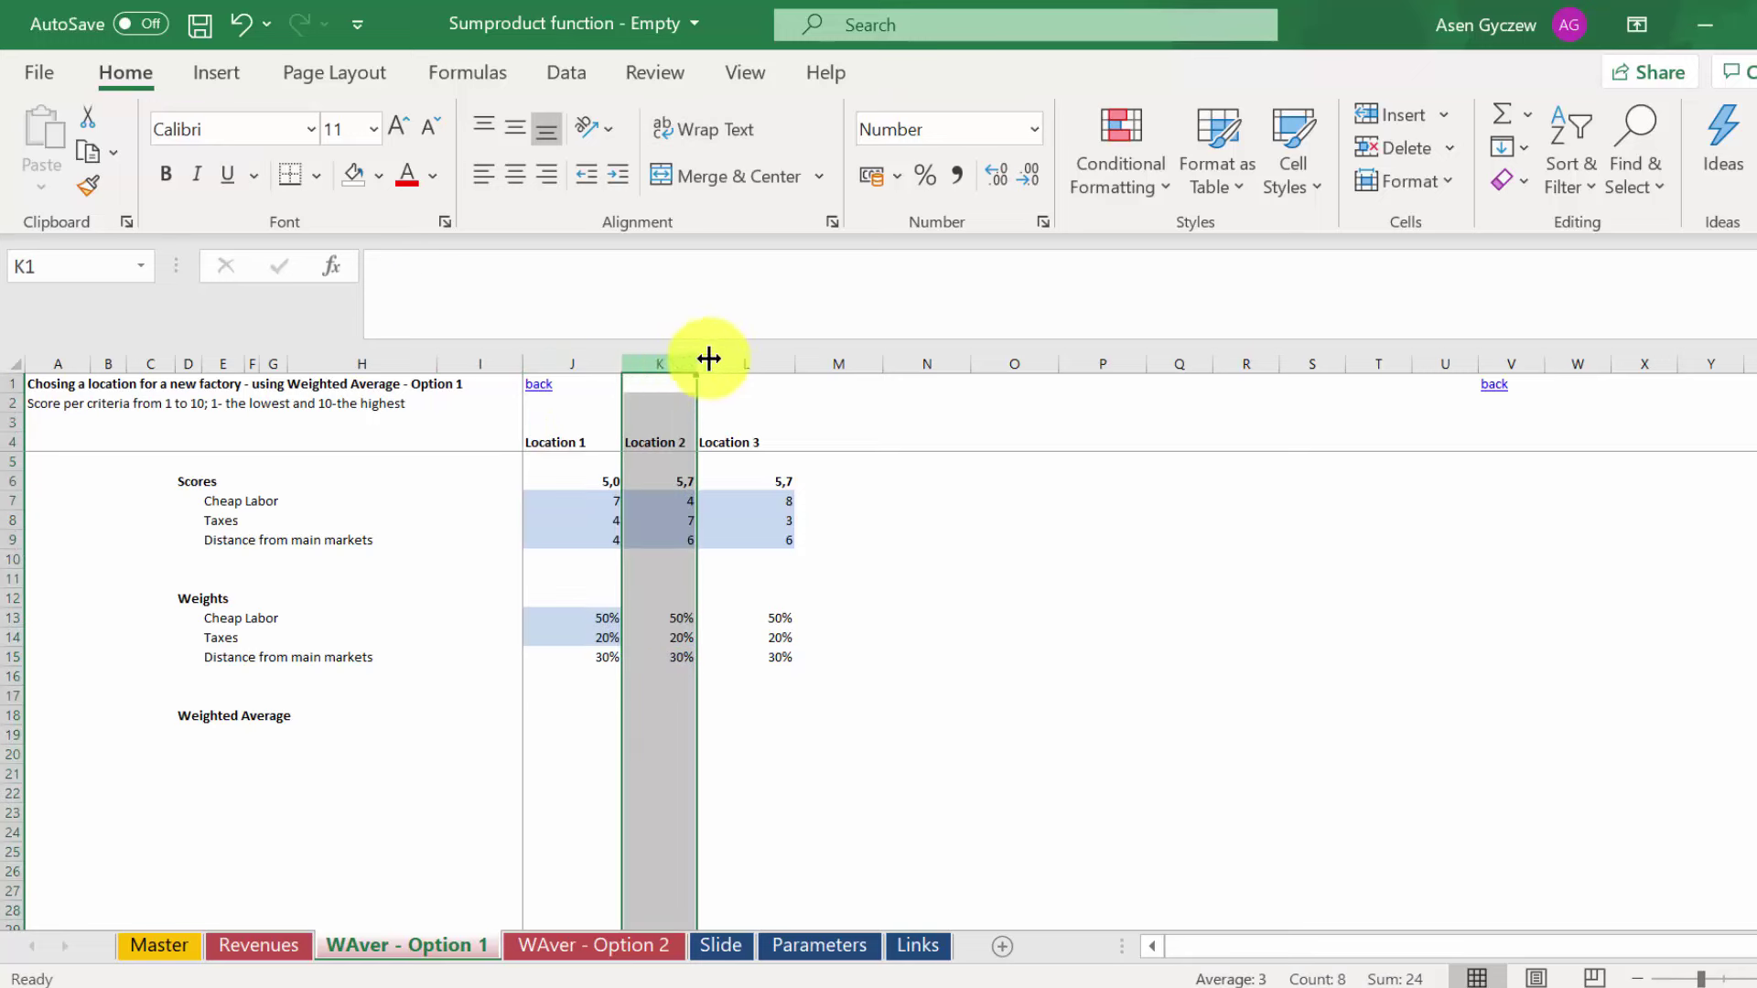
pyautogui.click(586, 480)
pyautogui.click(12, 501)
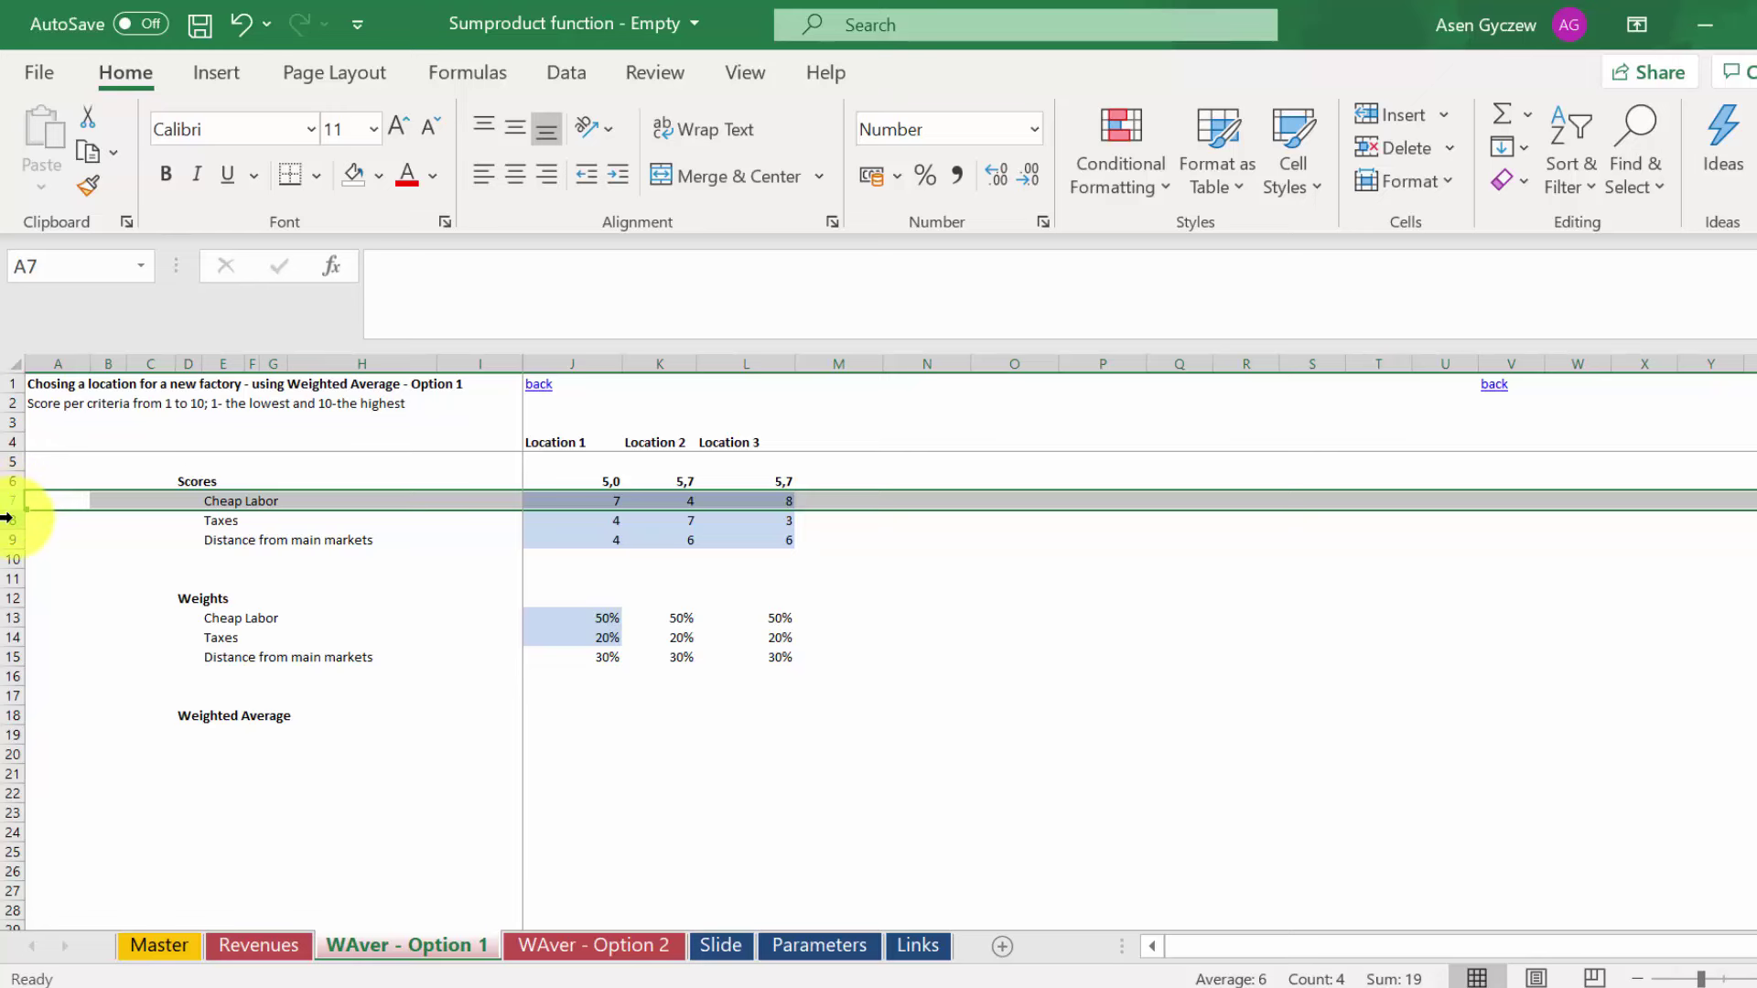
pyautogui.click(10, 520)
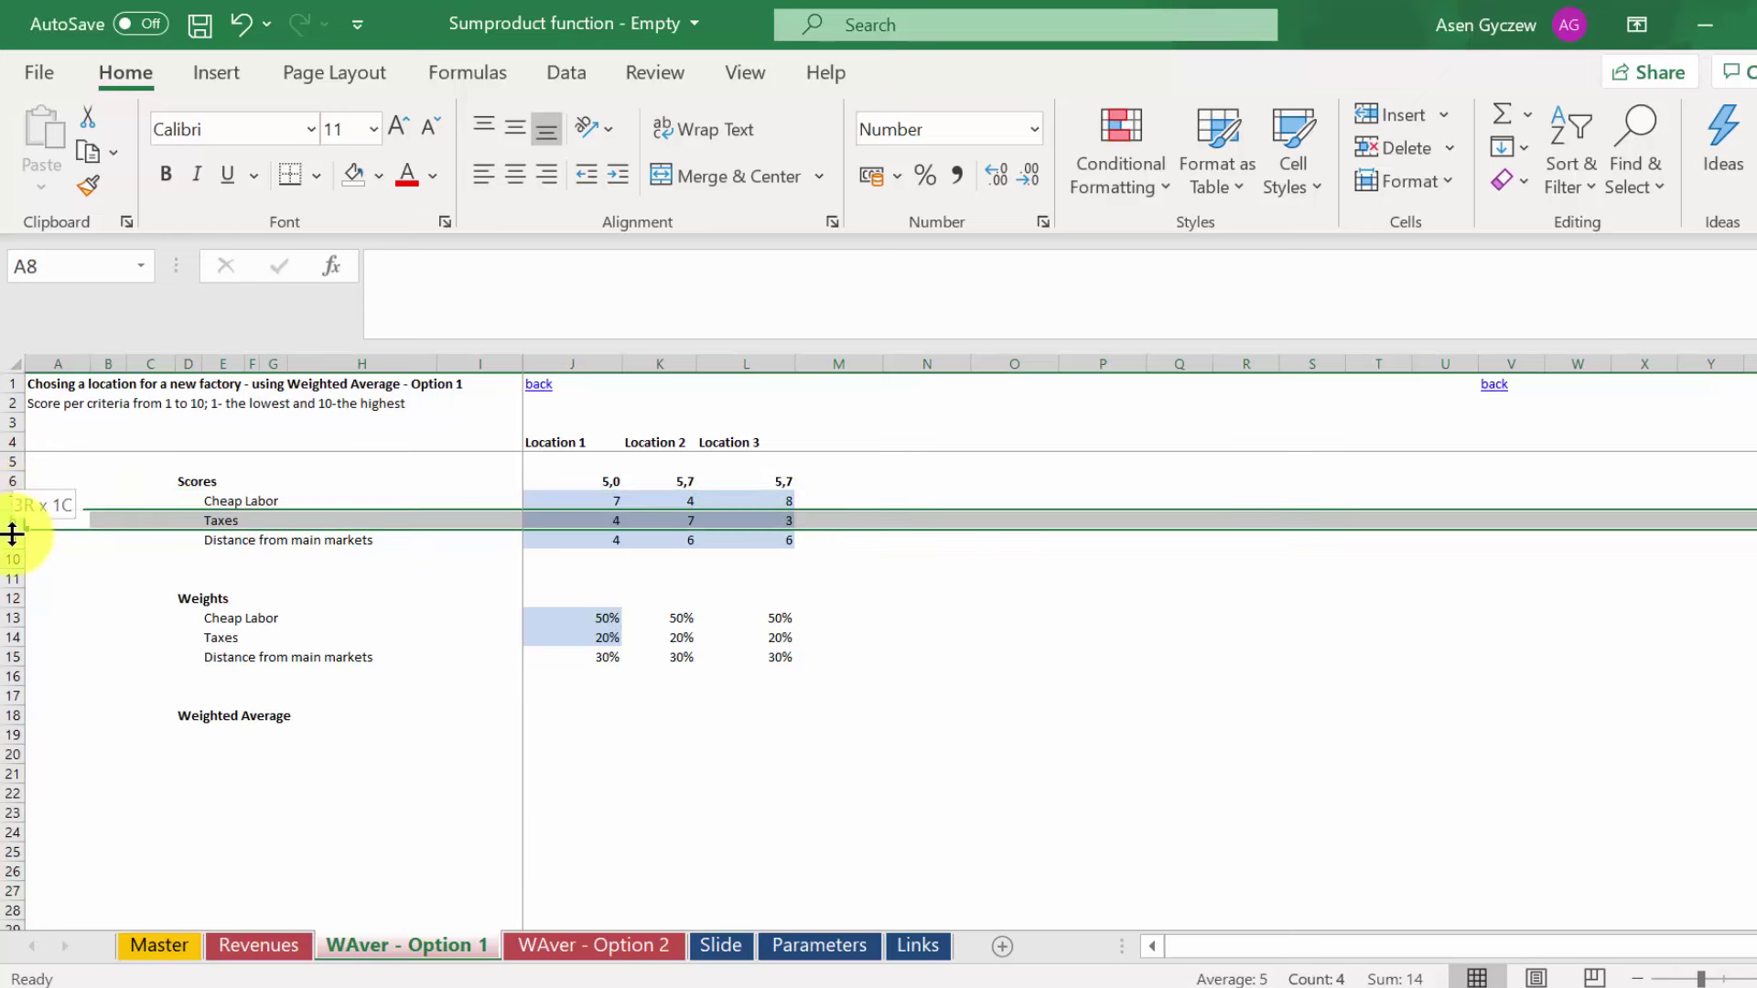
pyautogui.click(9, 540)
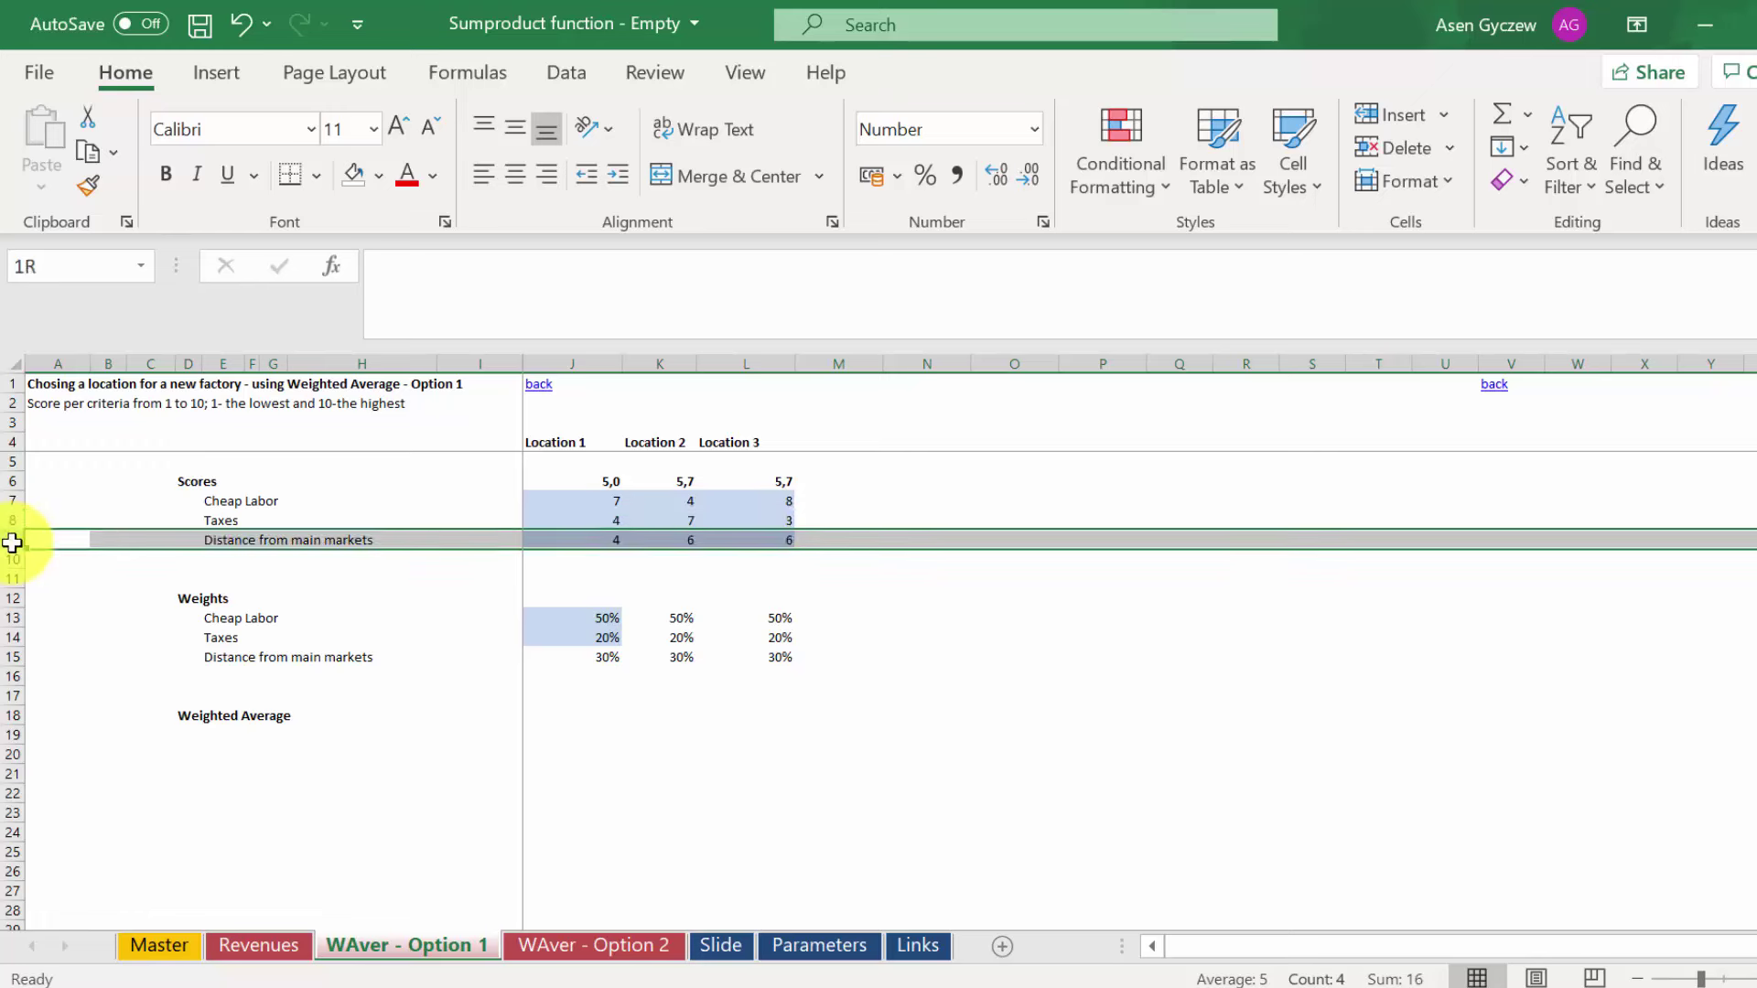
pyautogui.click(576, 499)
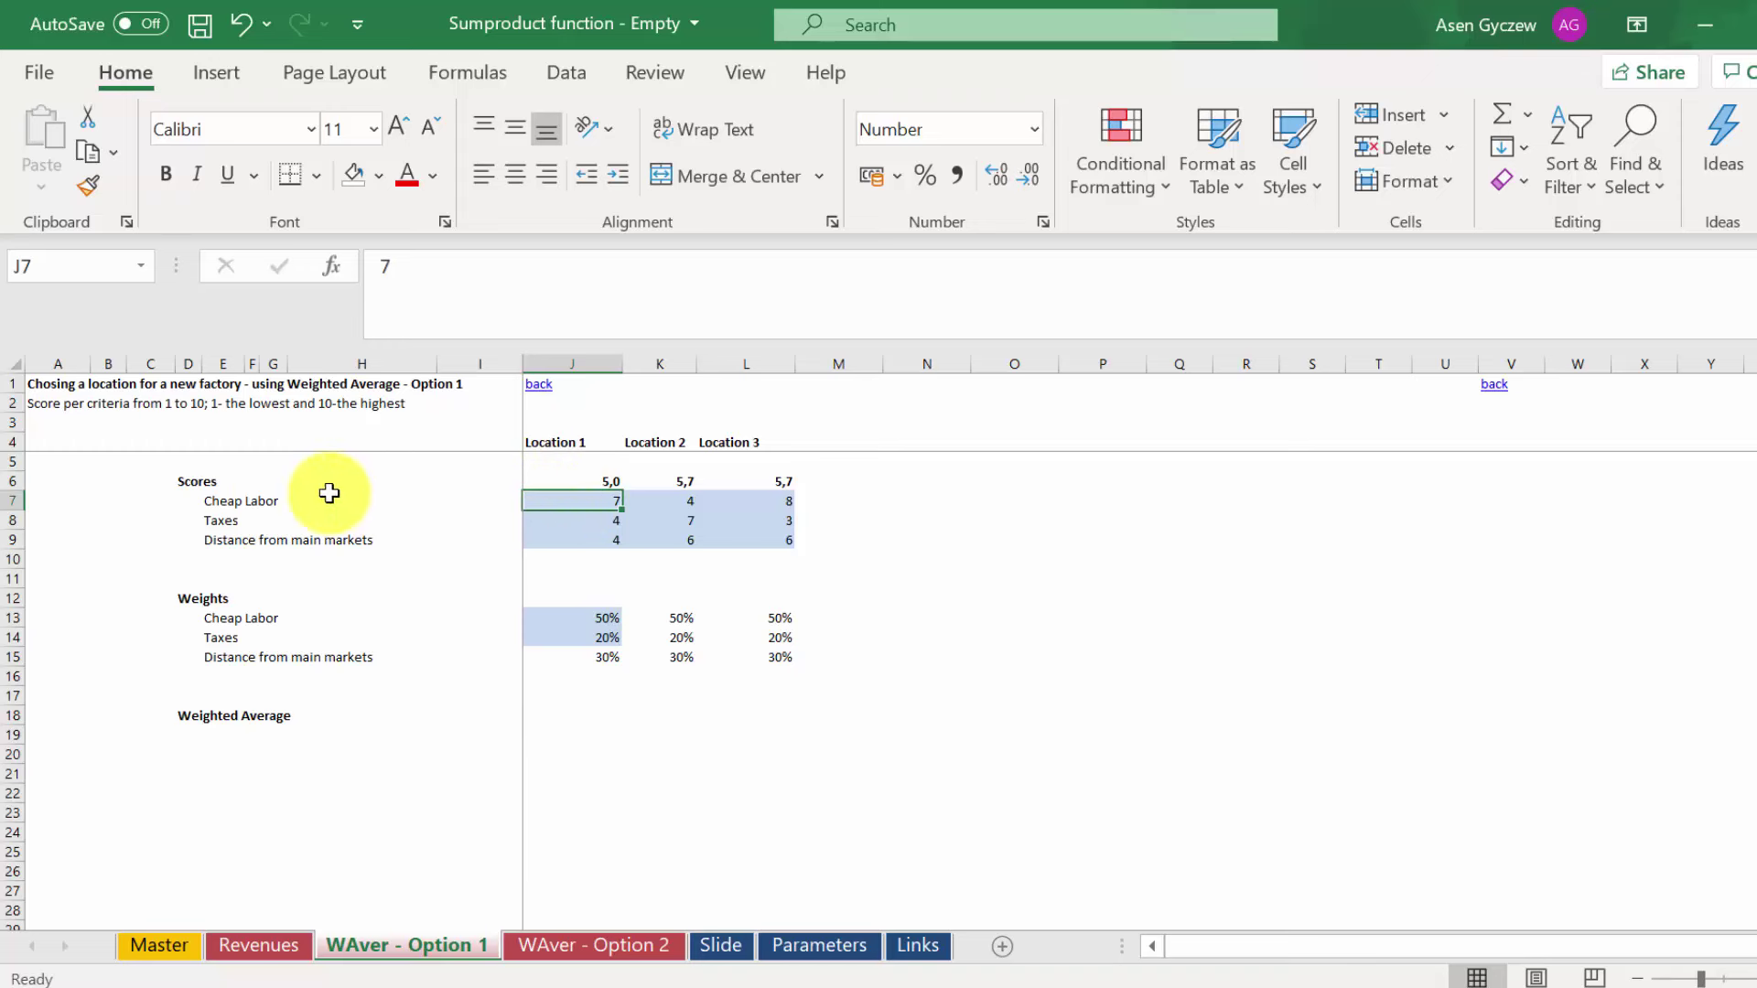
pyautogui.click(660, 503)
pyautogui.click(661, 538)
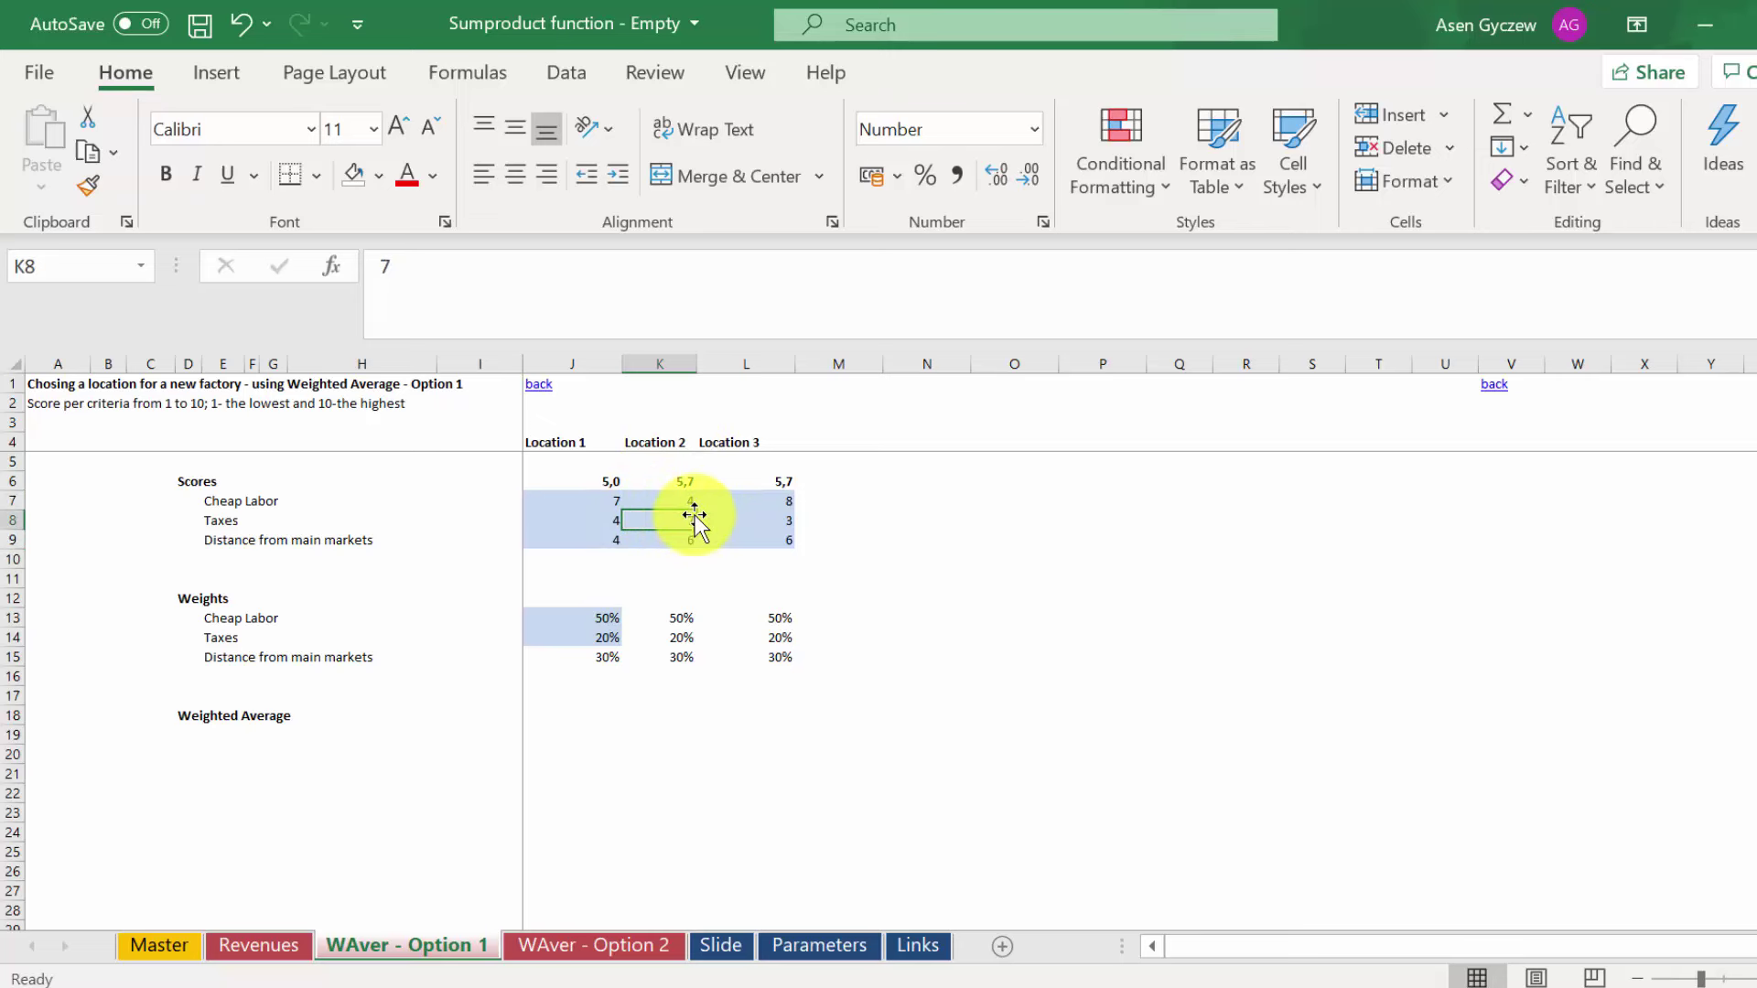
pyautogui.click(580, 522)
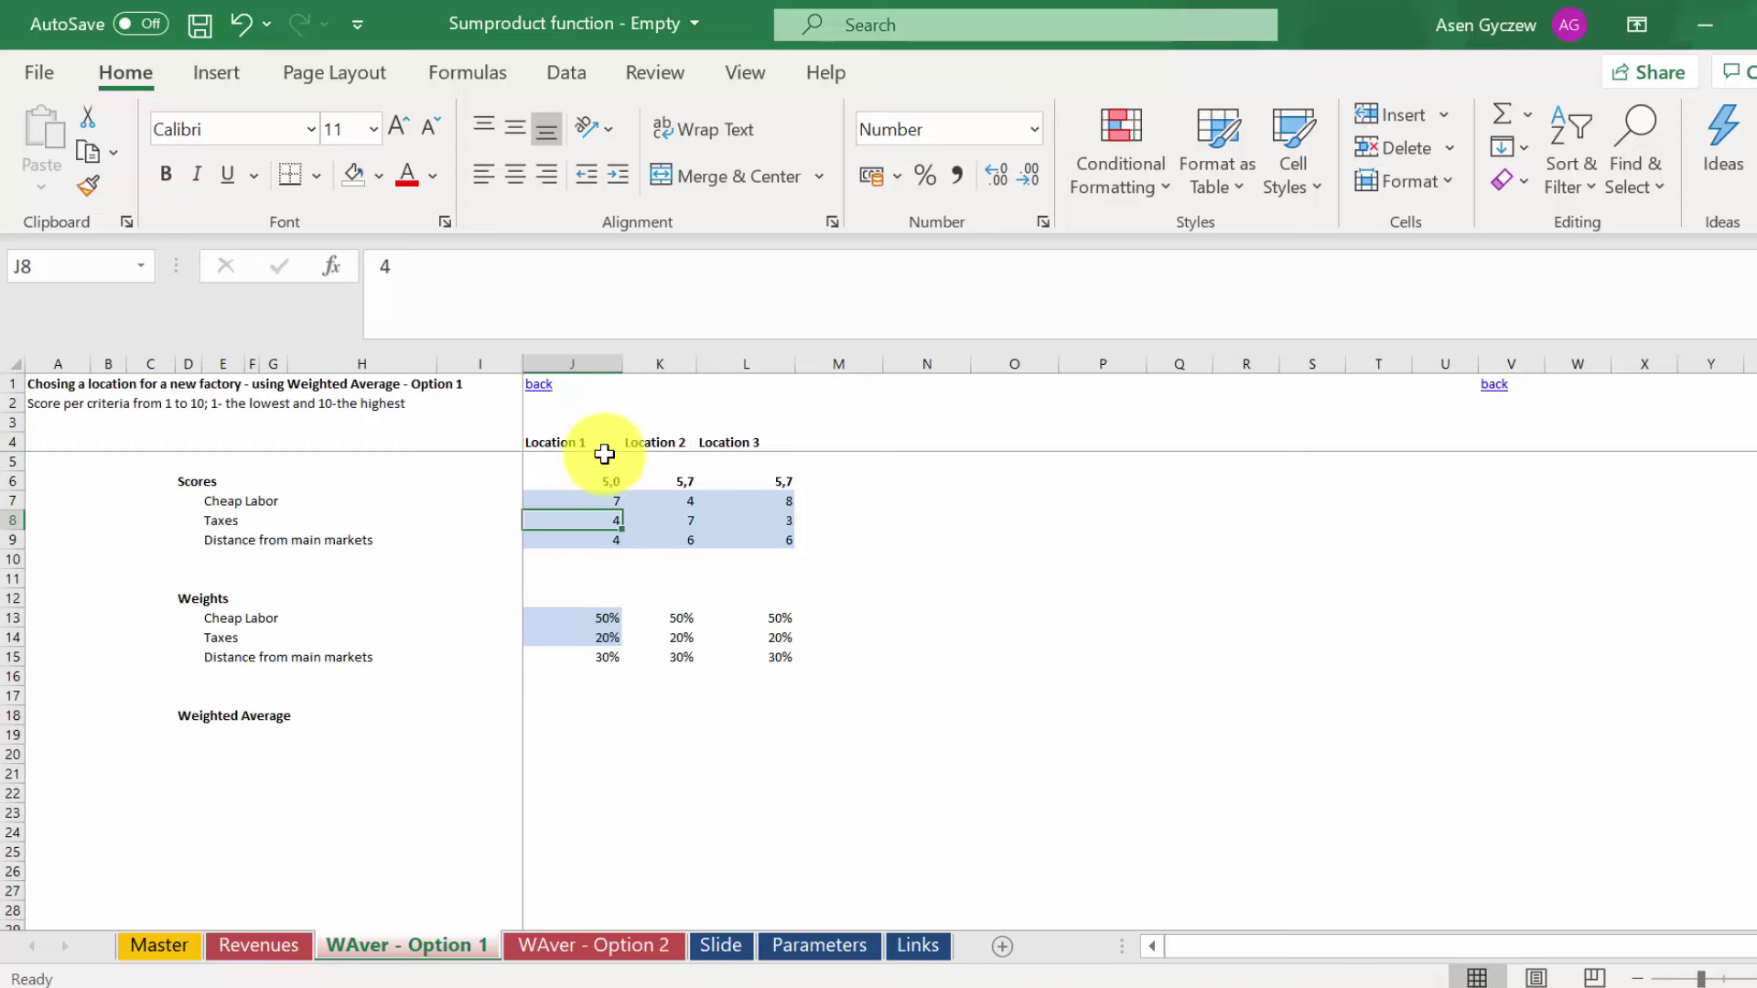
# - Inspect the Location 1 average score formula and which Scores cells it uses, leaving it unchanged
pyautogui.click(570, 485)
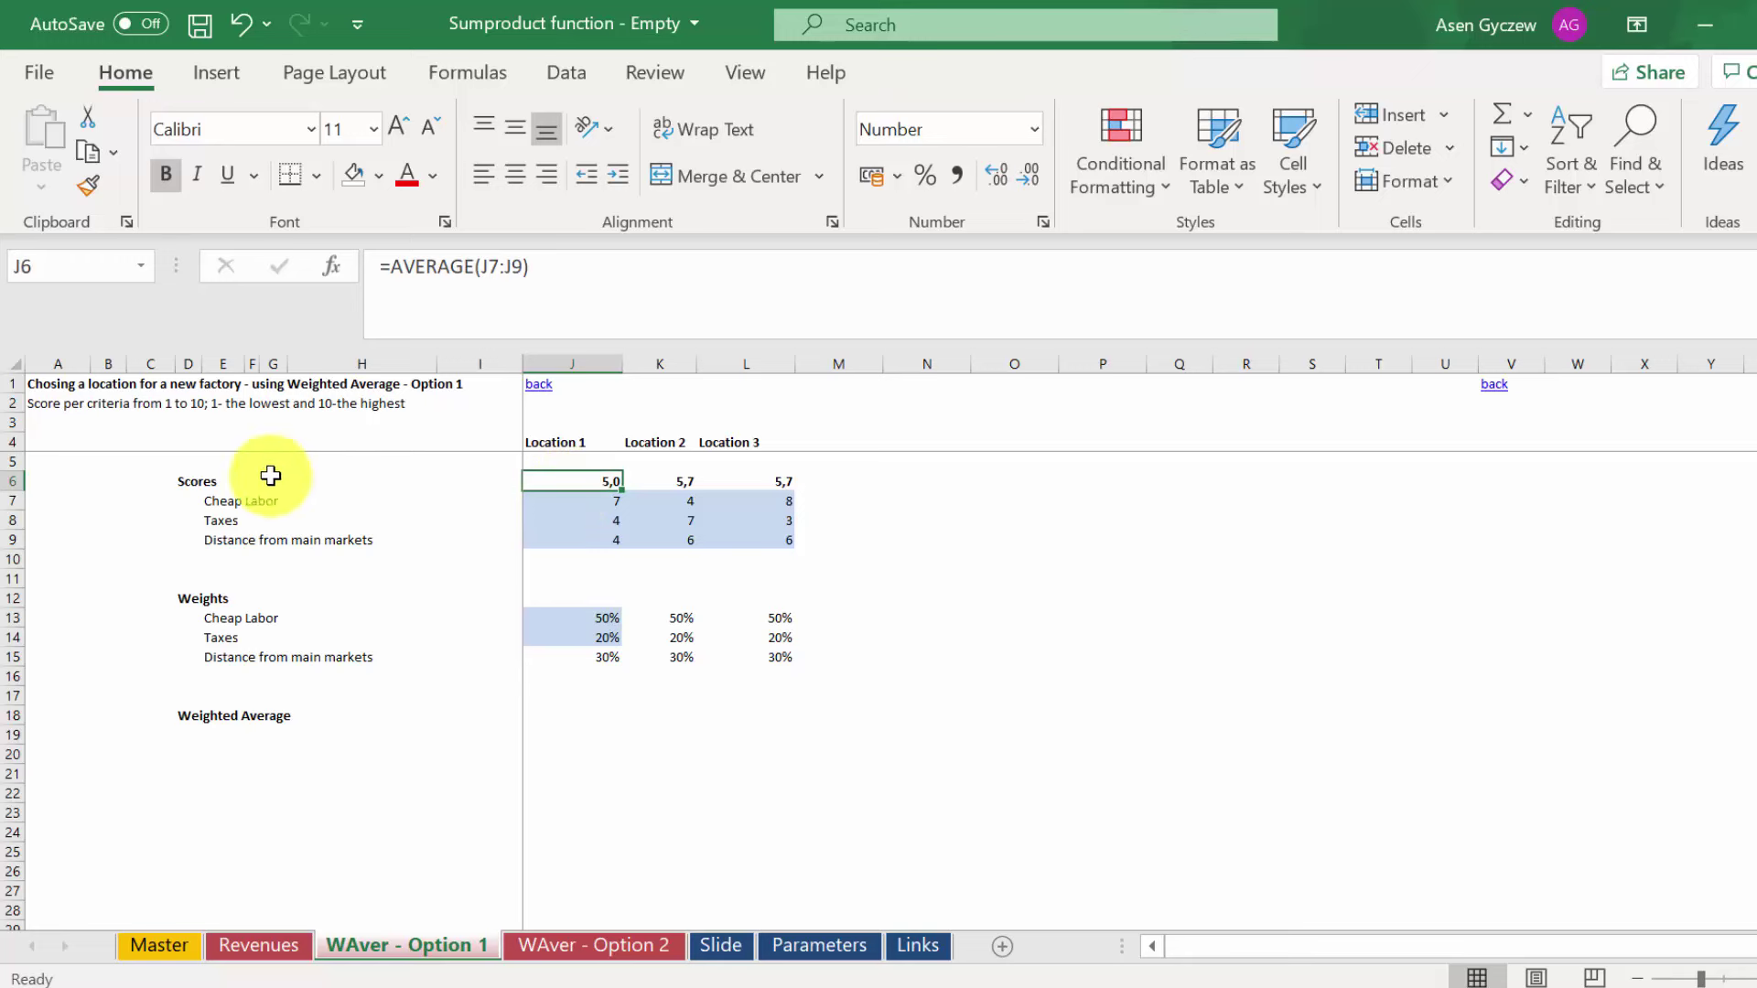
pyautogui.click(11, 478)
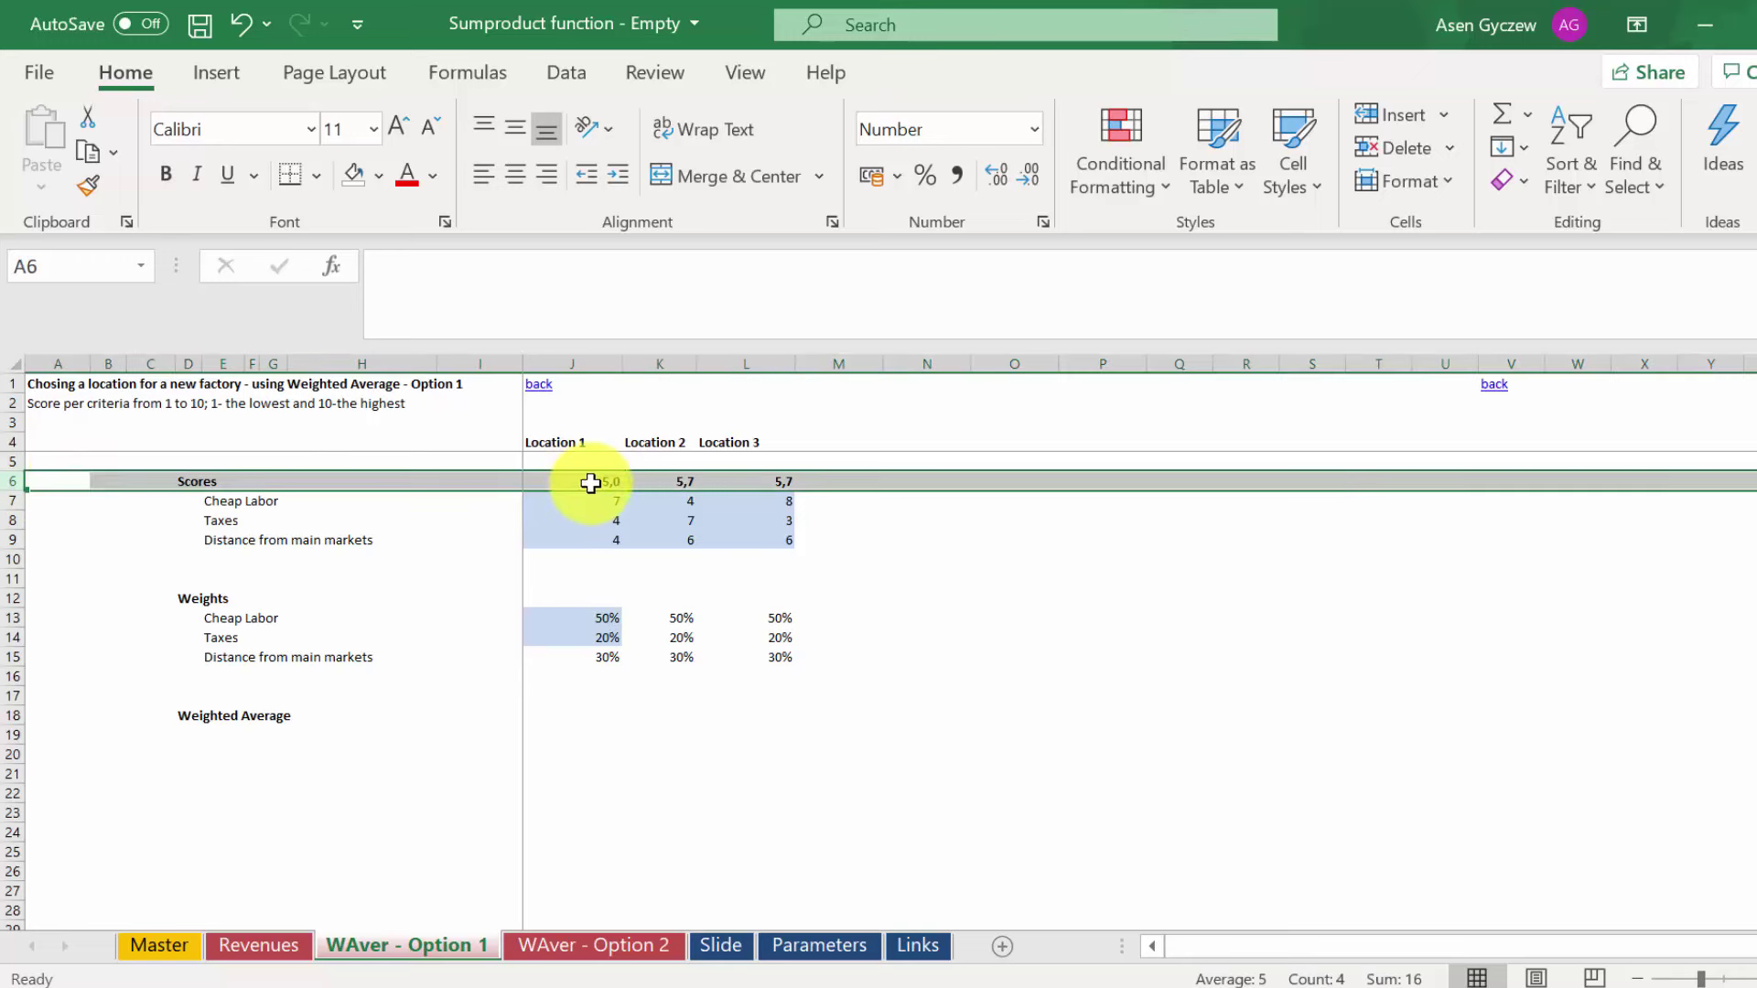
pyautogui.doubleClick(586, 481)
pyautogui.press('Escape')
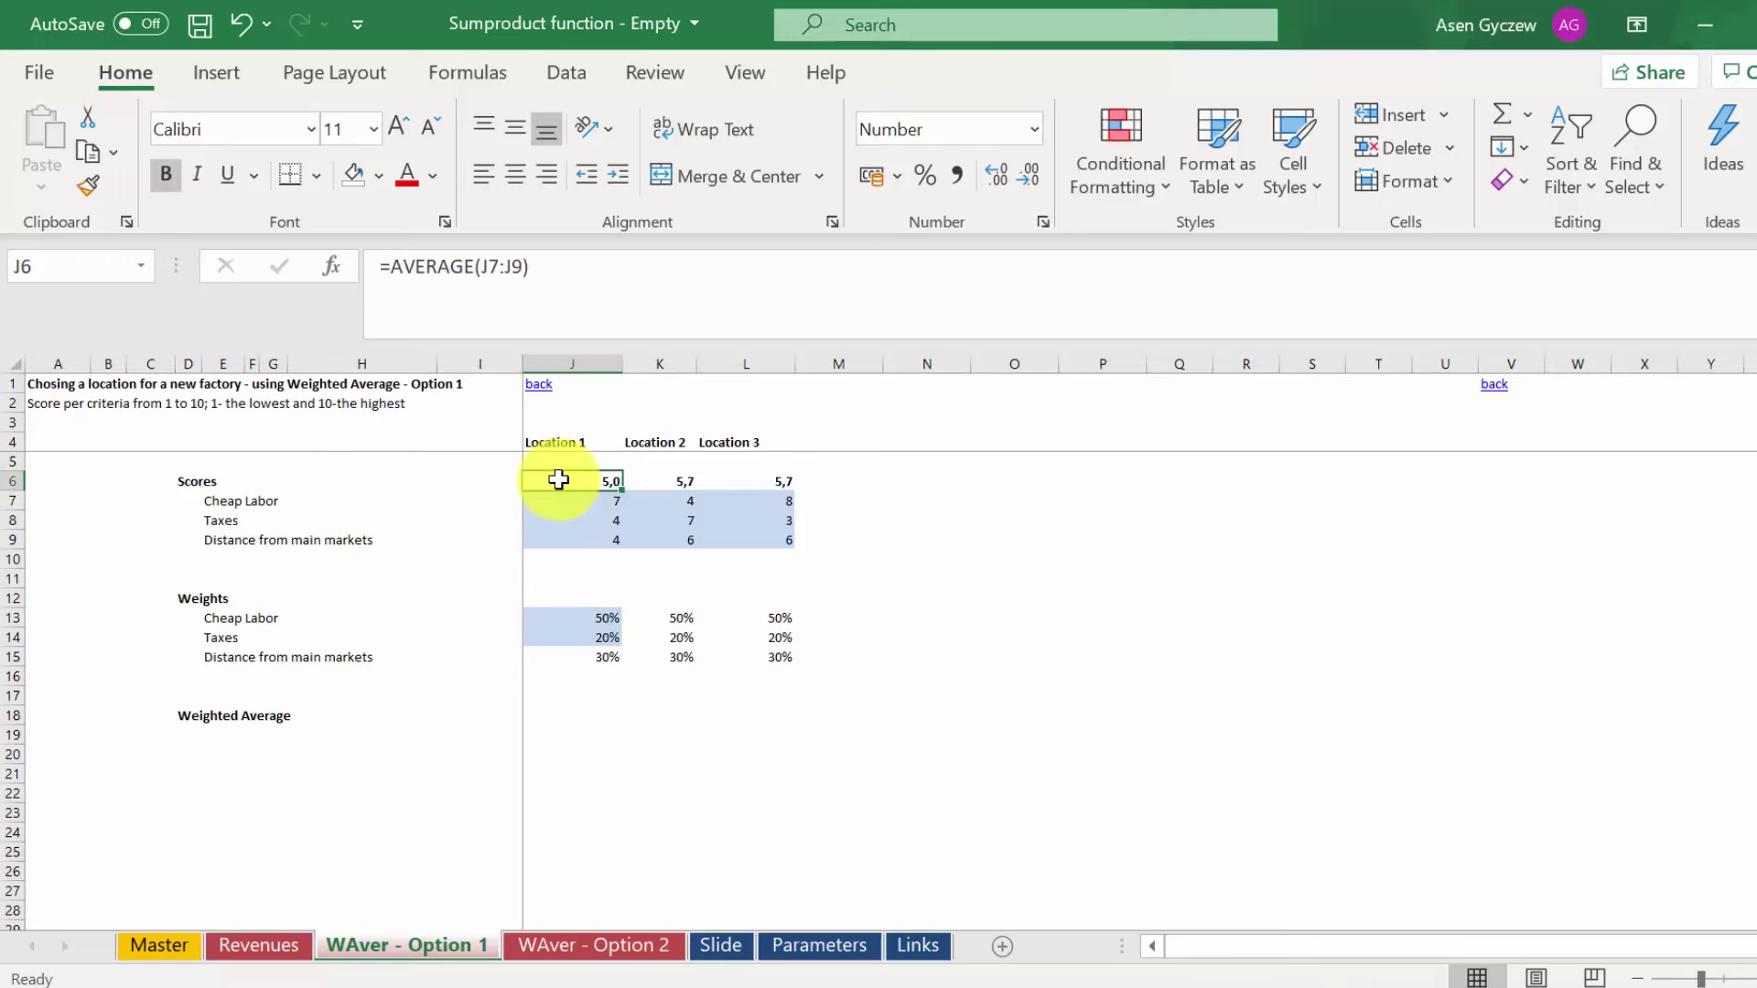
pyautogui.click(7, 480)
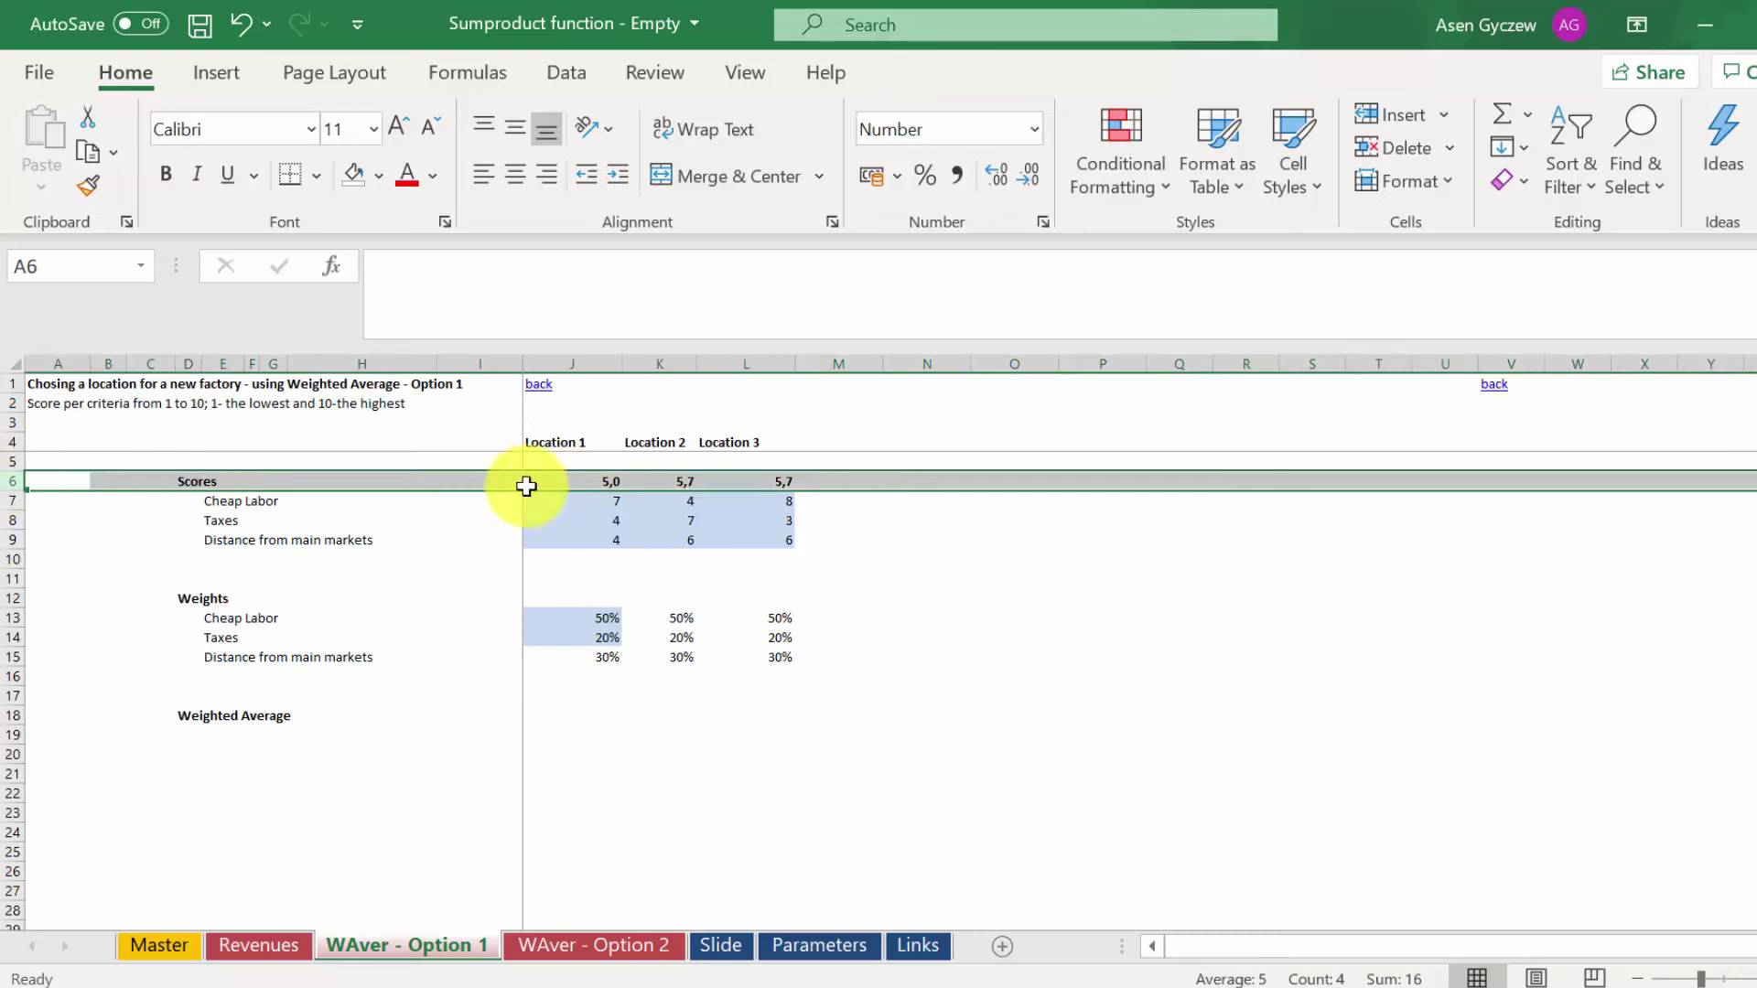
pyautogui.click(569, 480)
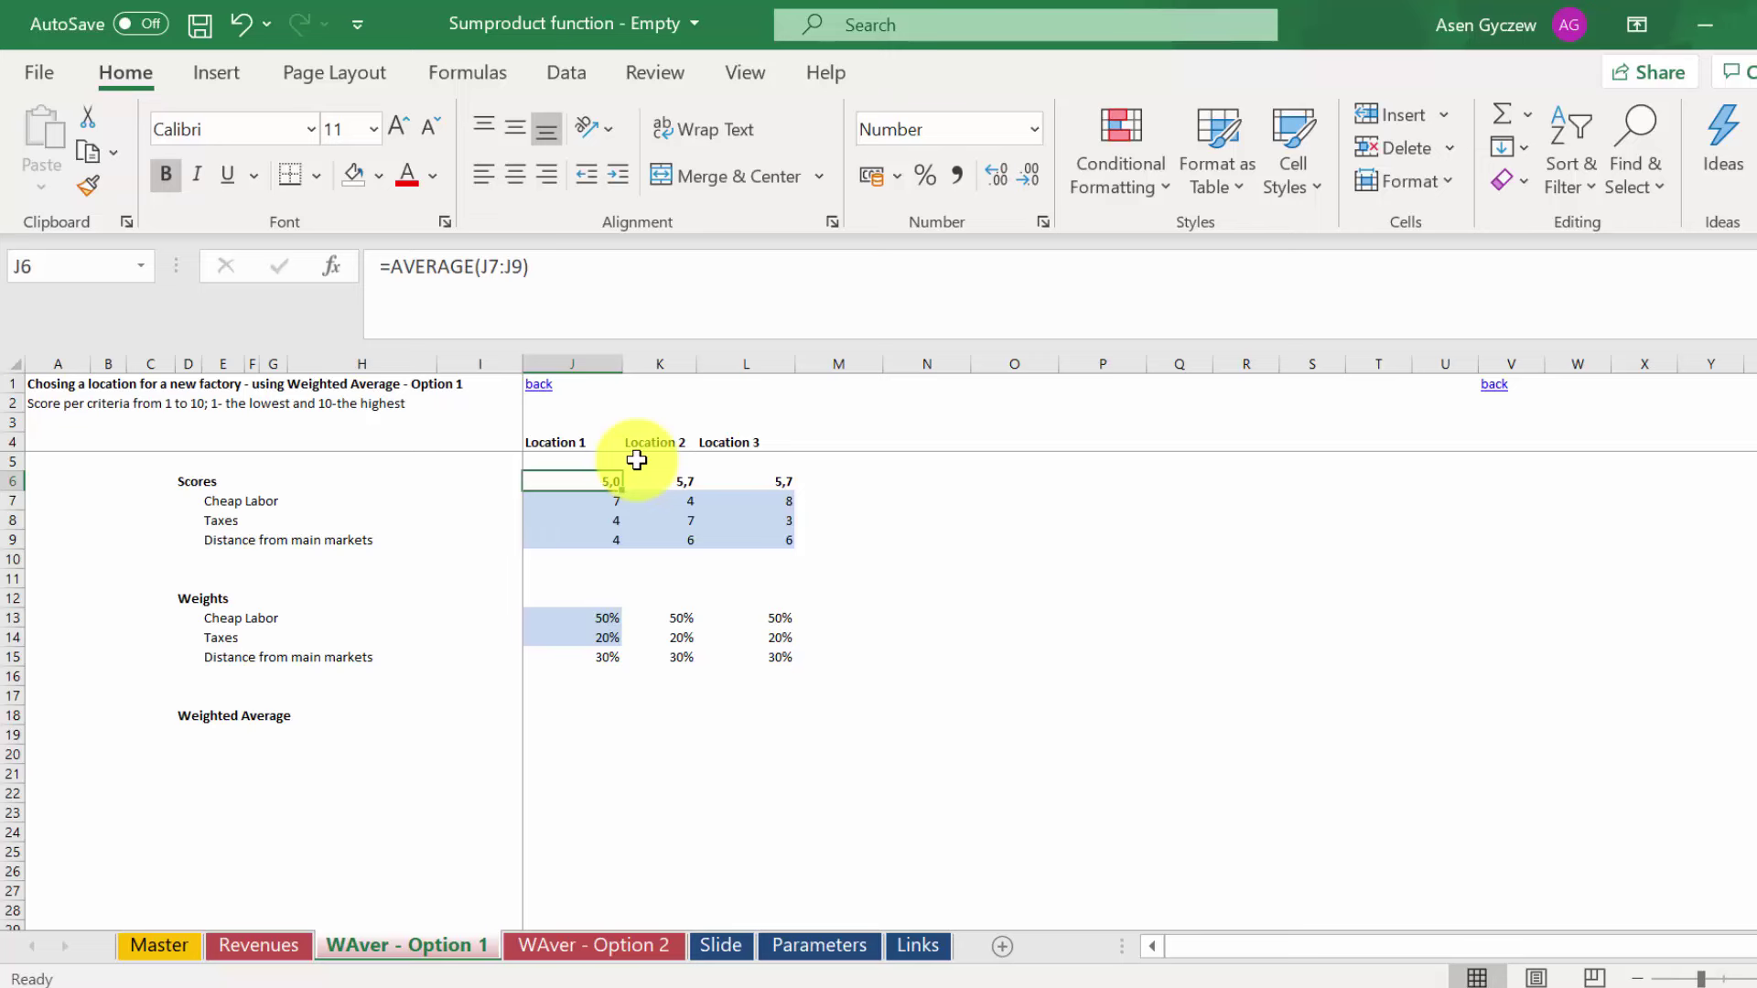
# - Review the Cheap Labor, Taxes and Distance weights, noting the Location 1 weights total 100%
pyautogui.click(12, 598)
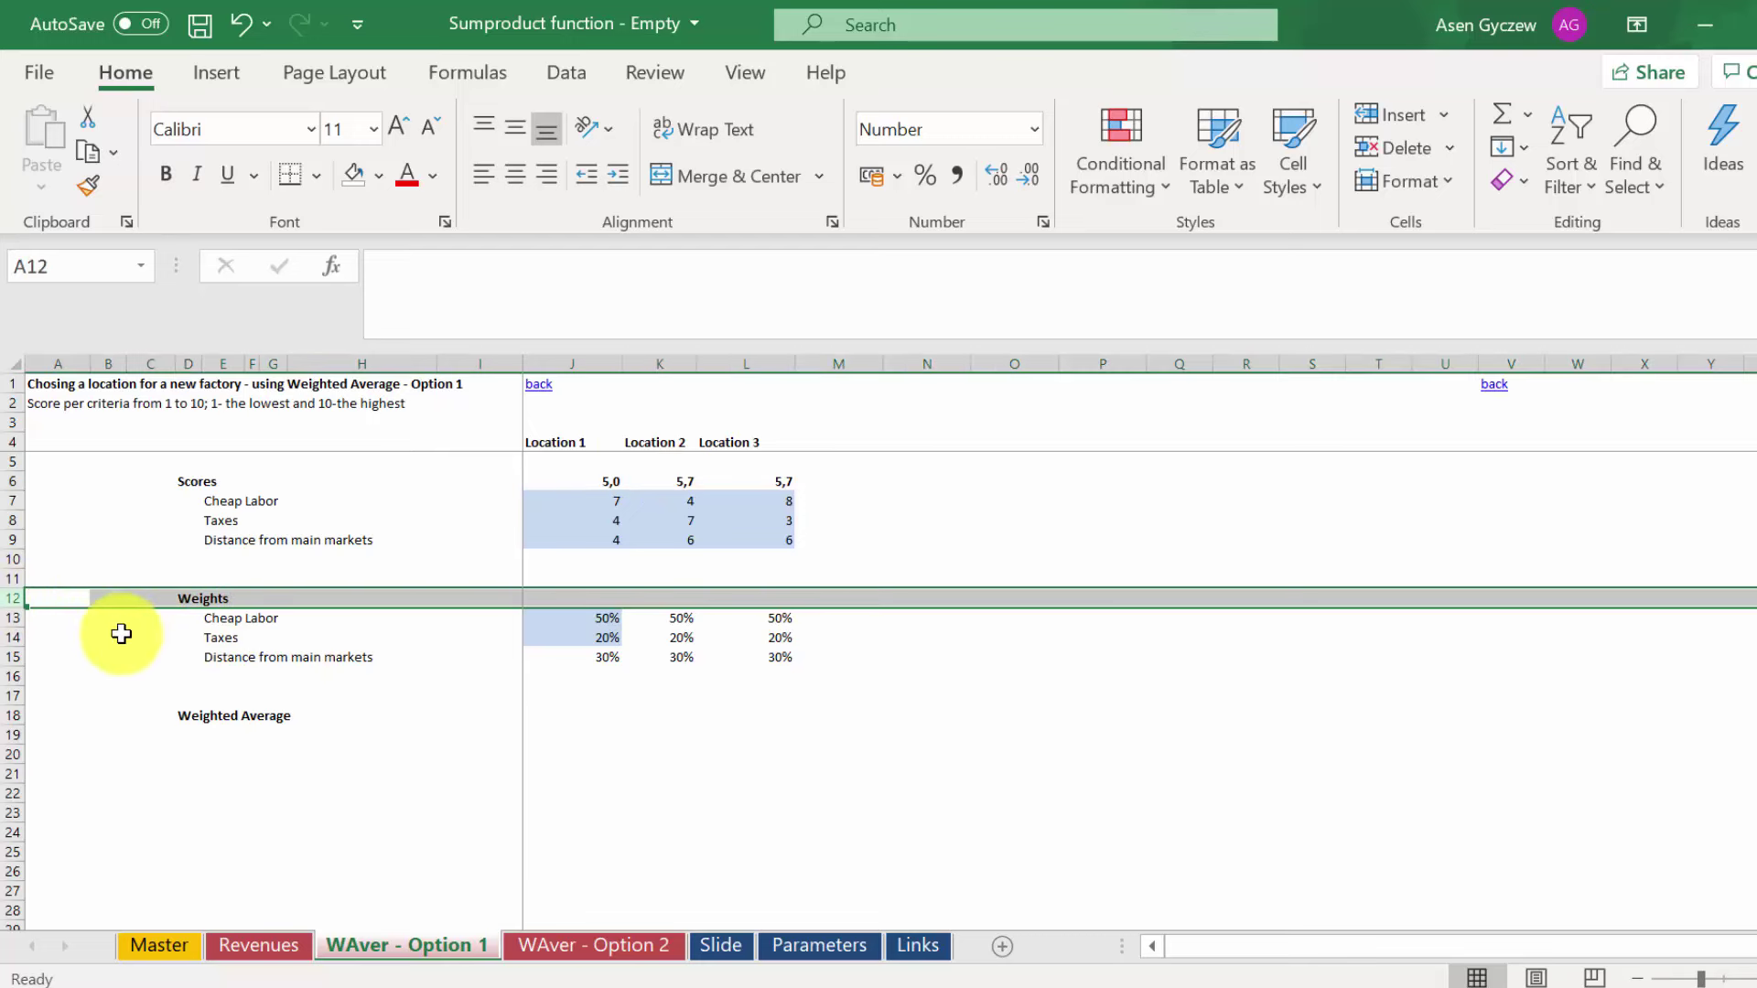
pyautogui.click(10, 637)
pyautogui.click(11, 617)
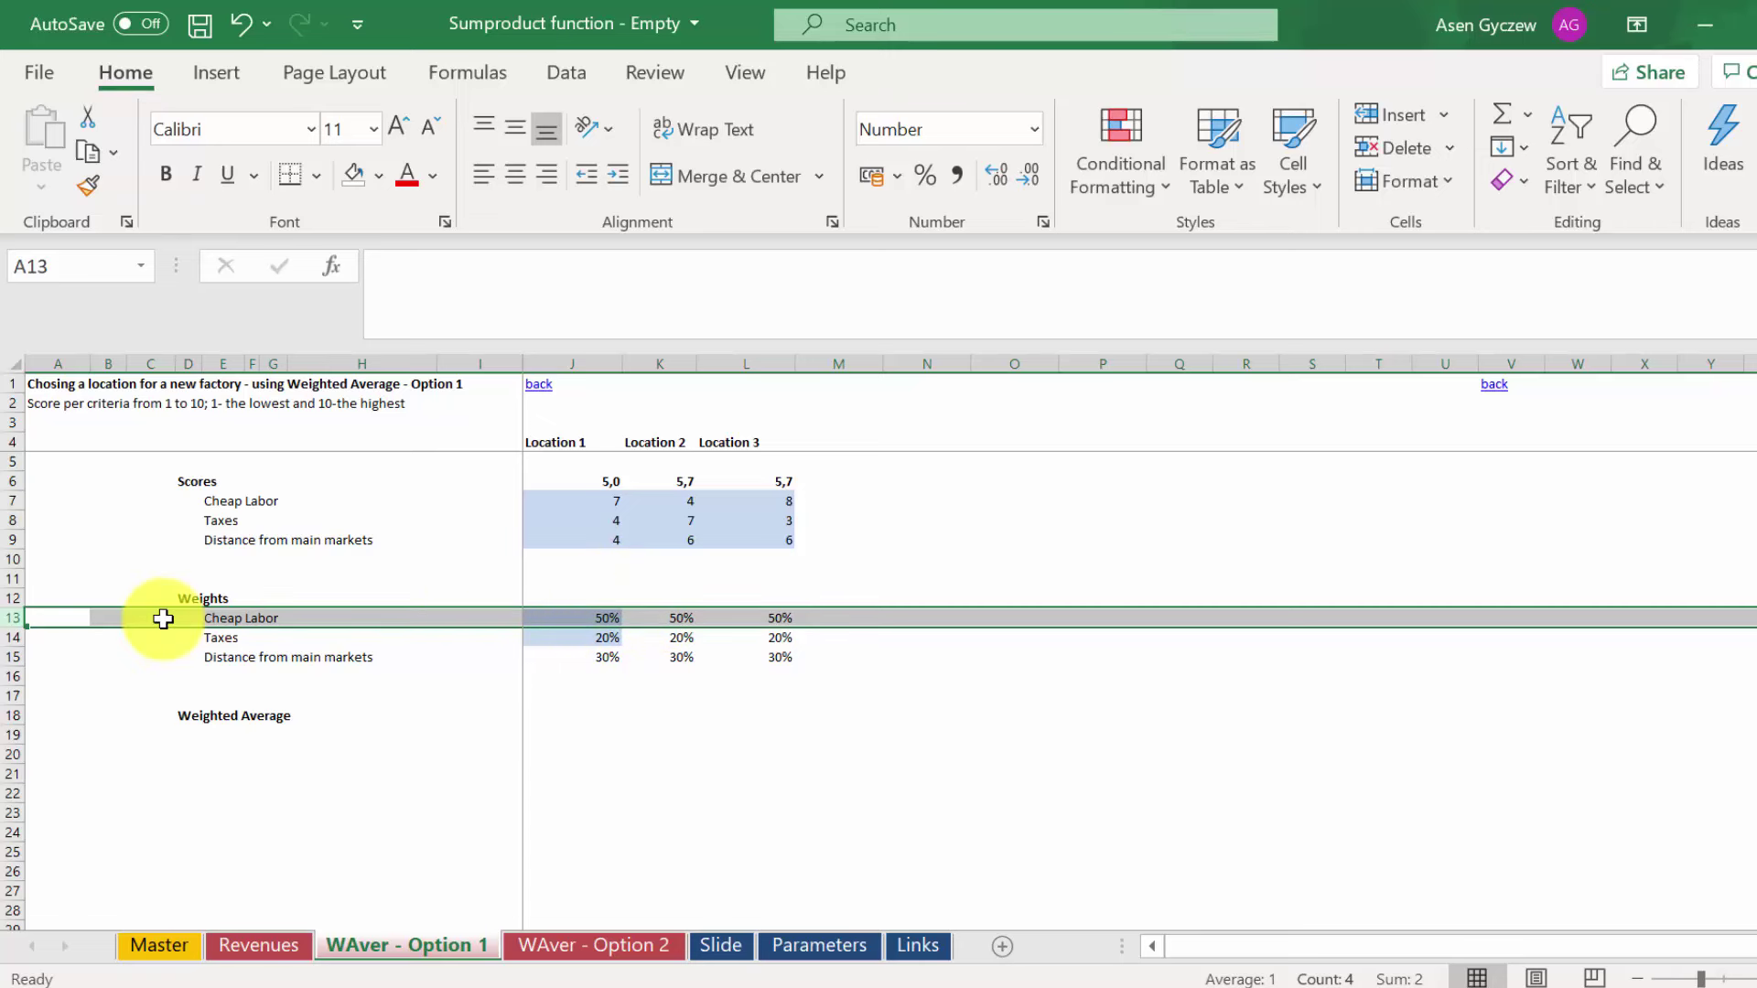
pyautogui.click(11, 637)
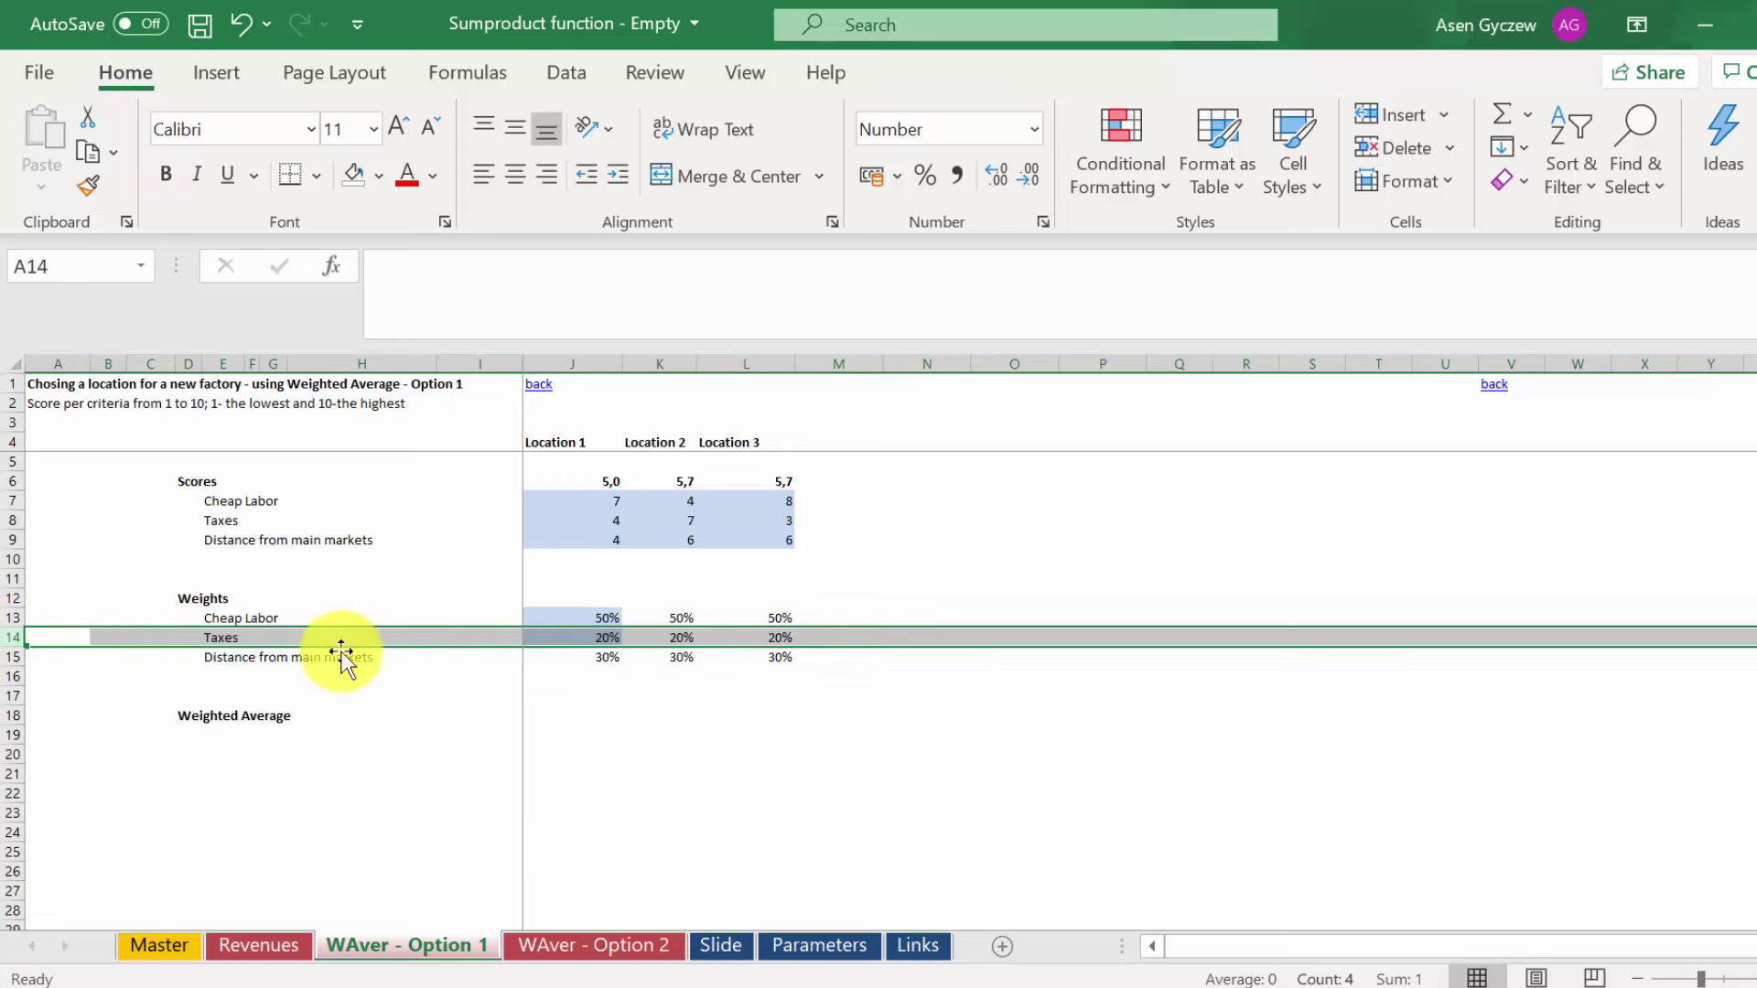
pyautogui.click(32, 656)
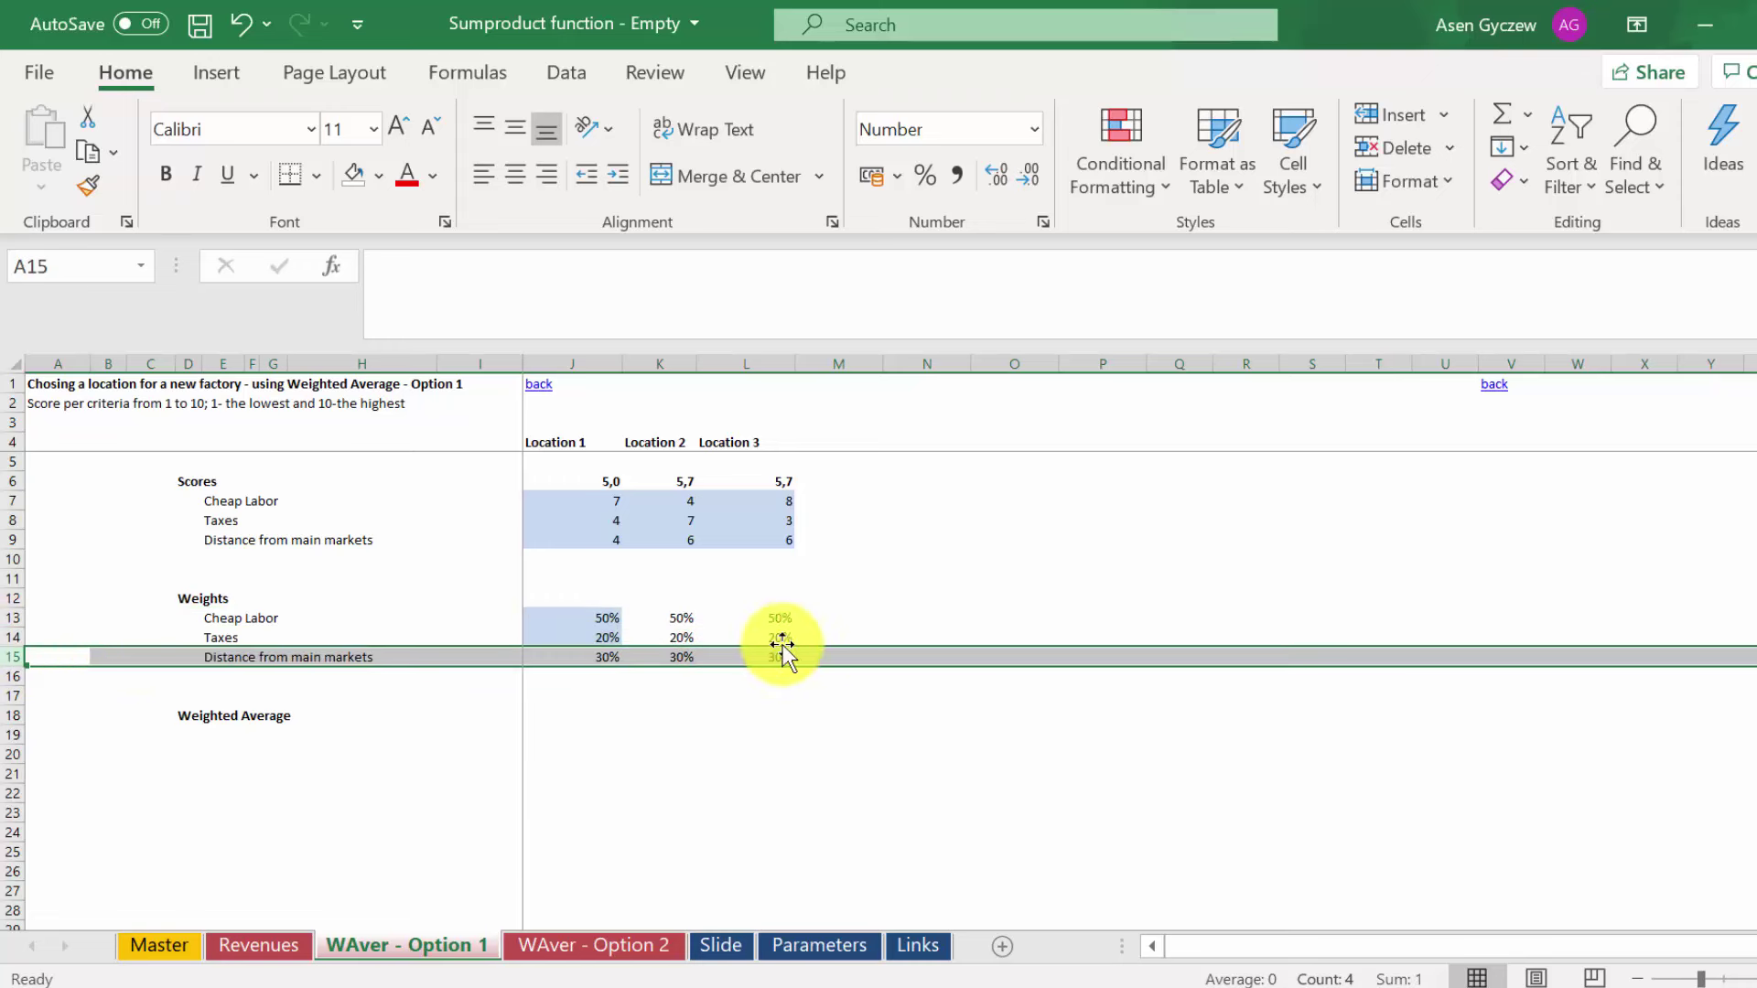
pyautogui.click(563, 716)
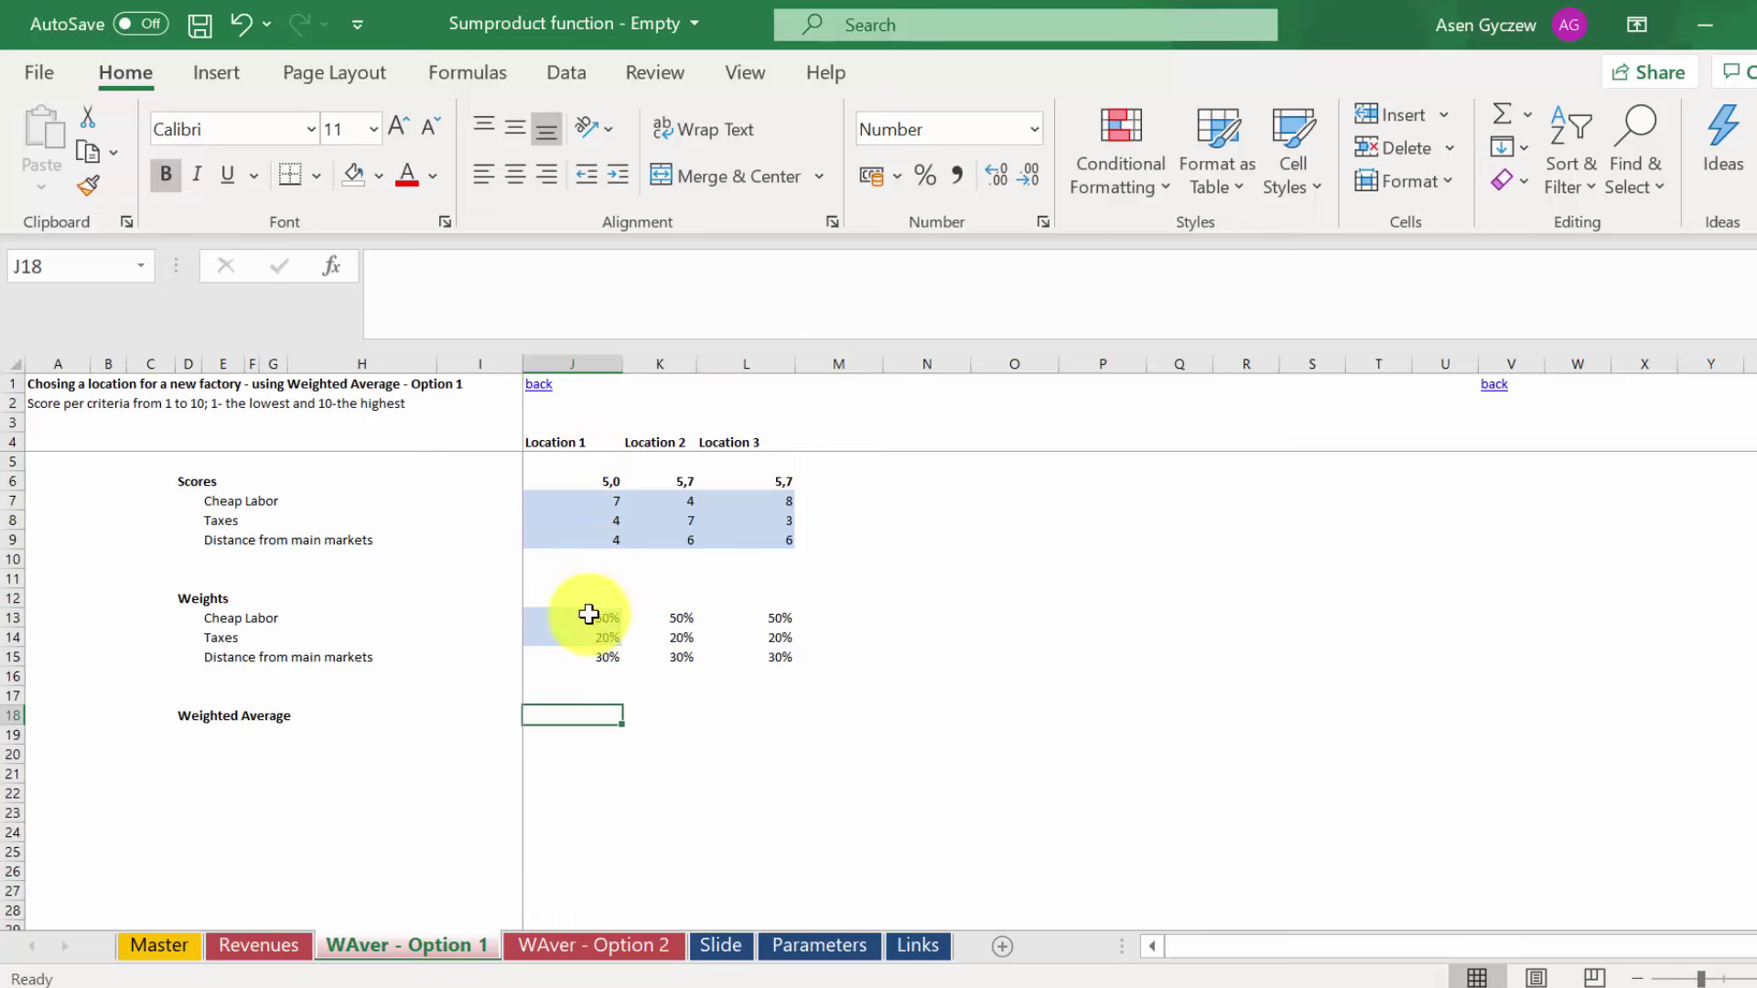
pyautogui.moveTo(589, 610); pyautogui.dragTo(612, 659)
# - Enter =SUMPRODUCT(J7:J9;J13:J15) in J18 for the Location 1 weighted average
pyautogui.click(570, 725)
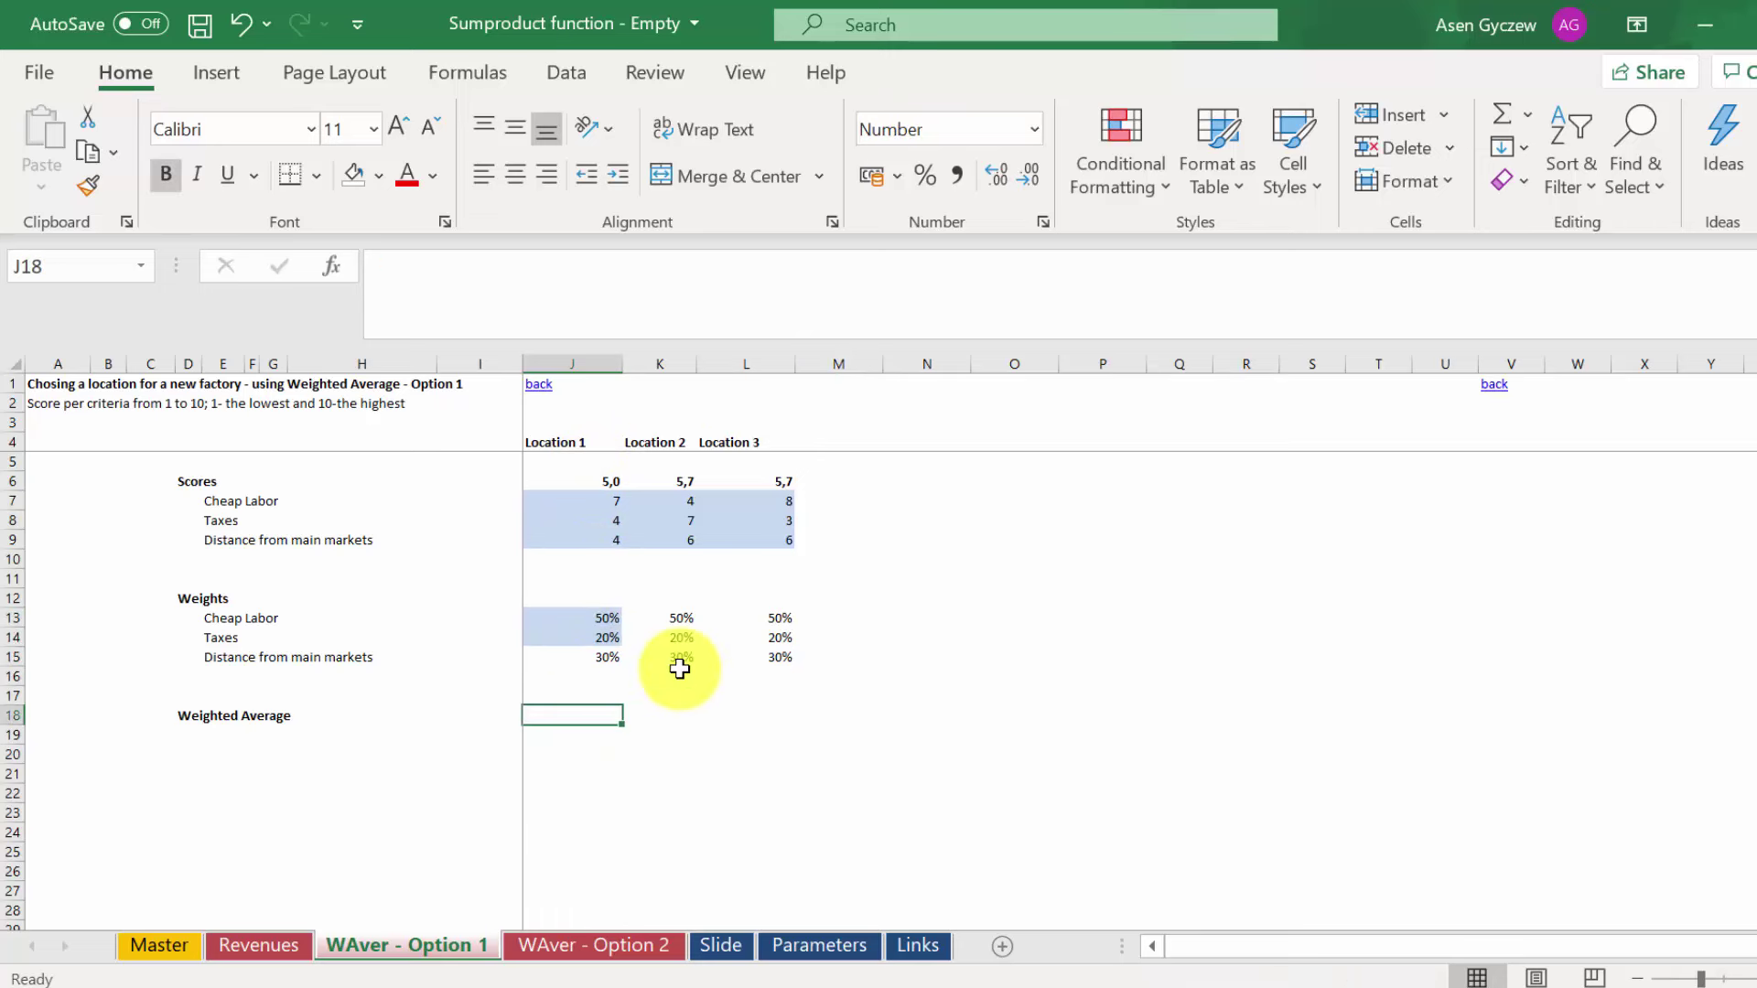
pyautogui.write('=s')
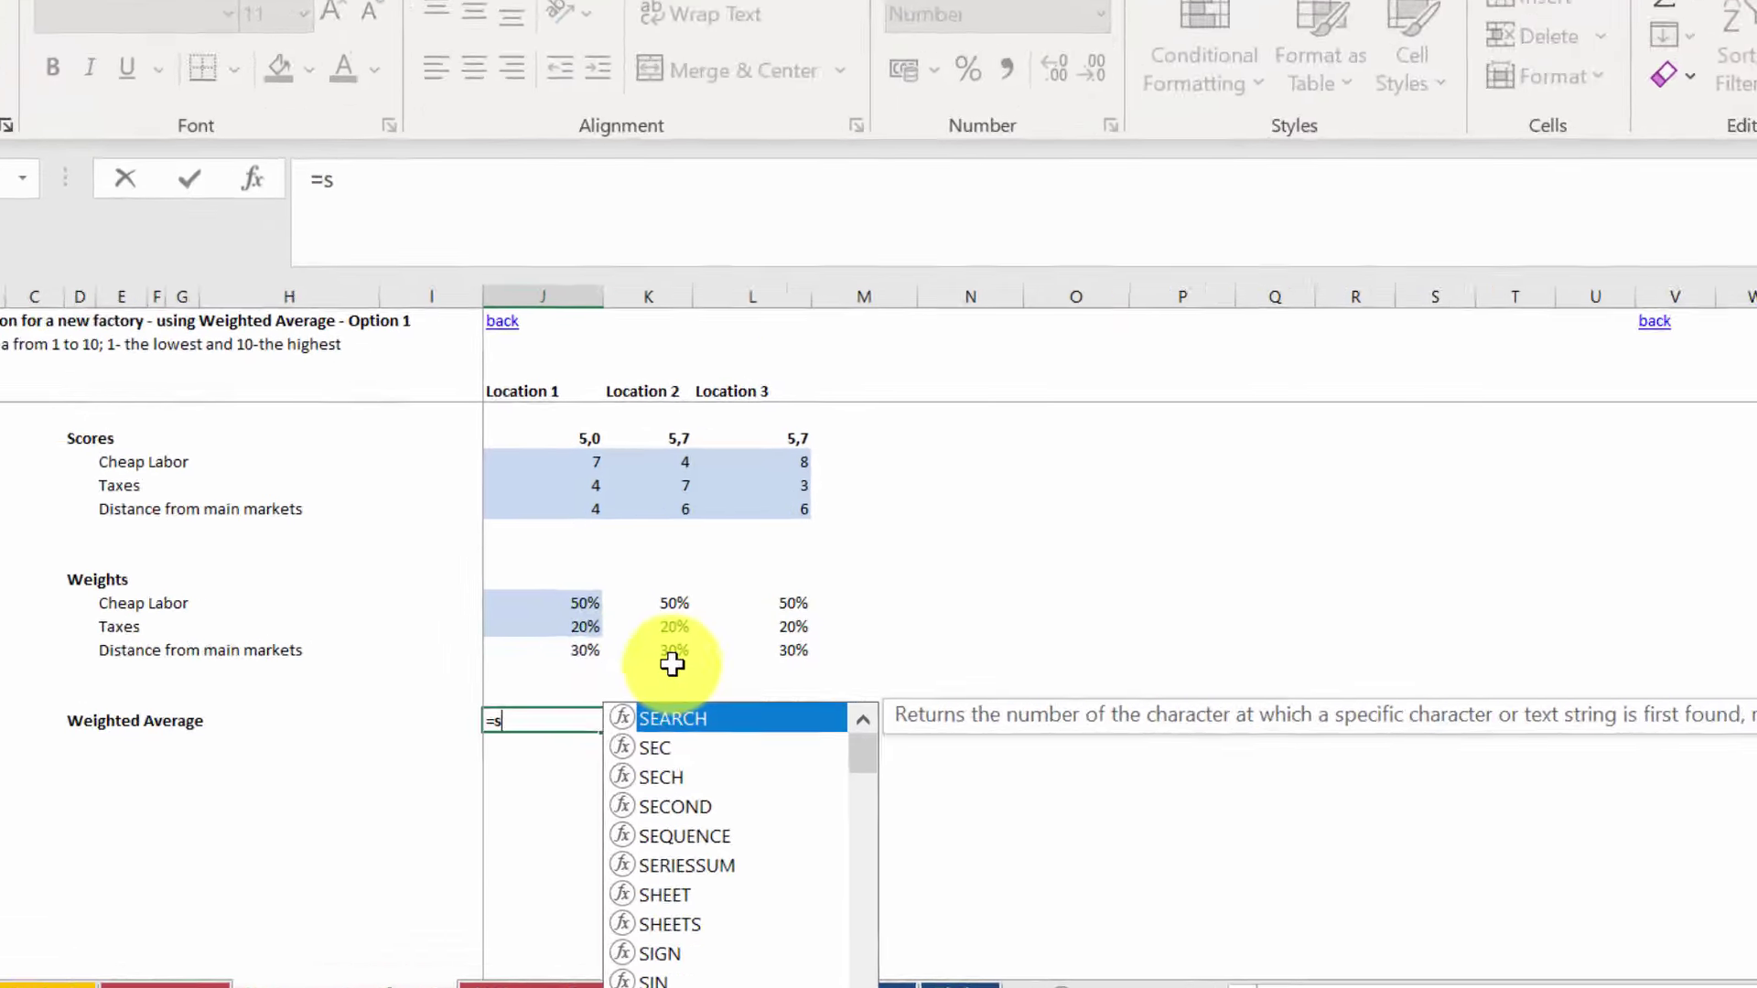
pyautogui.write('umproduct(')
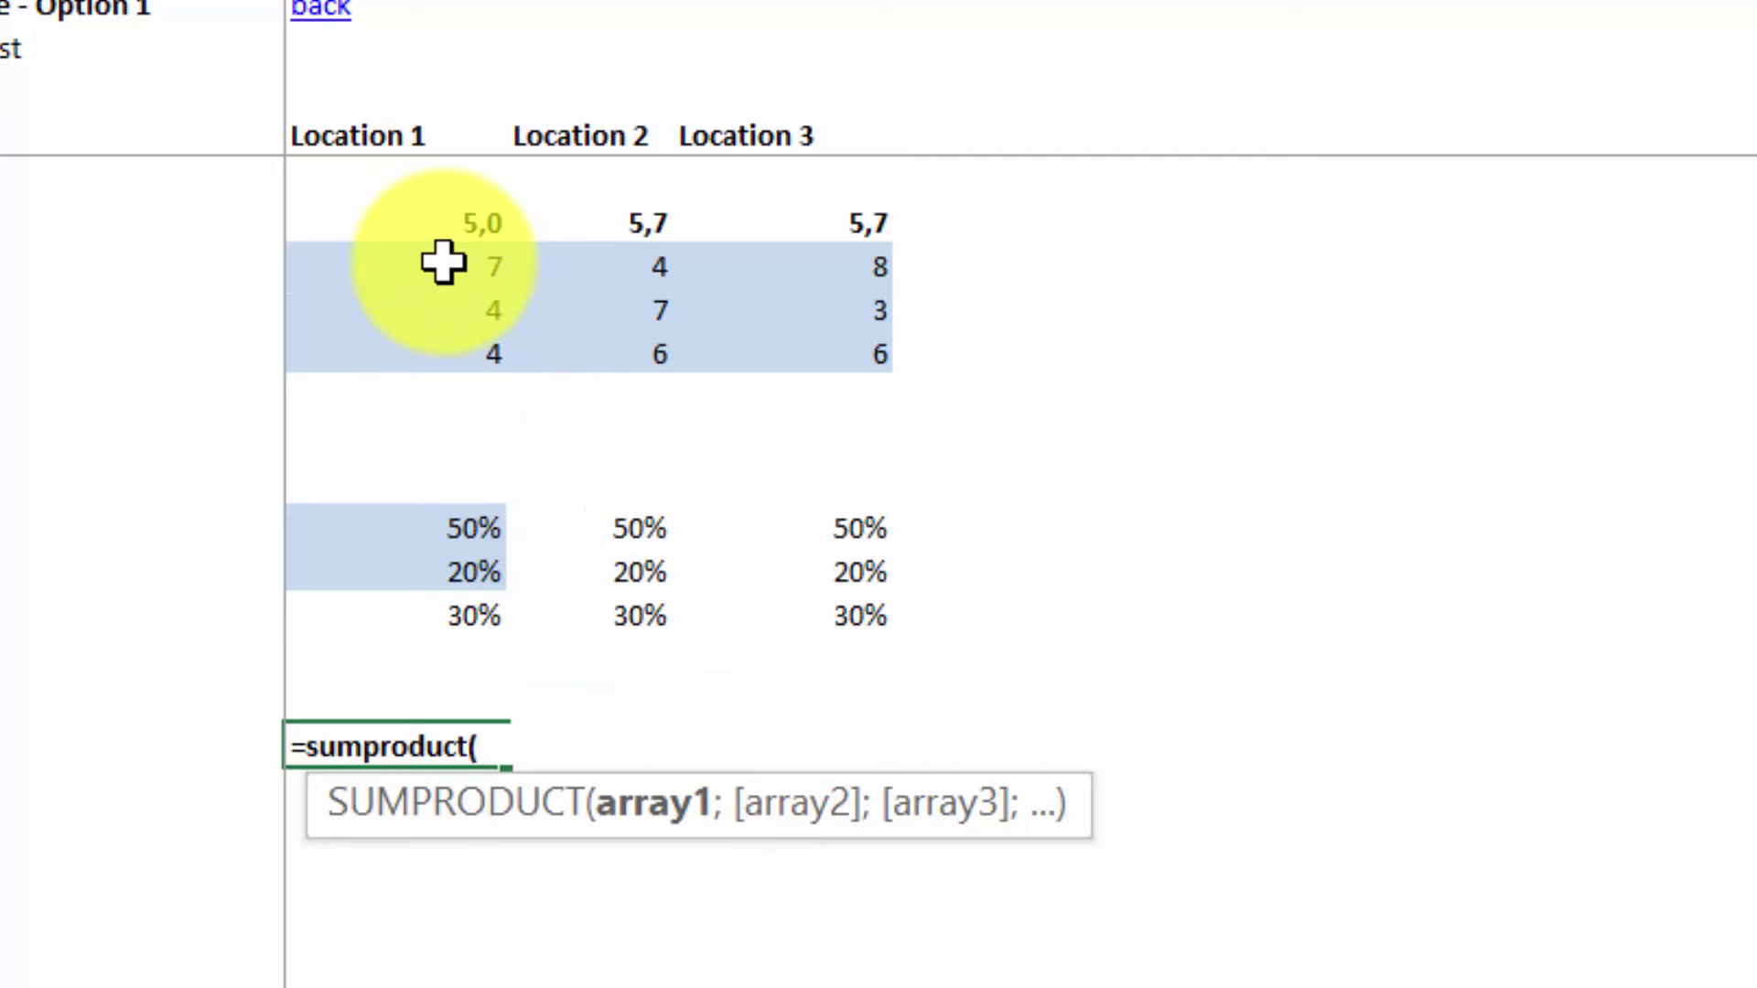
pyautogui.moveTo(443, 263); pyautogui.dragTo(449, 346)
pyautogui.write(';')
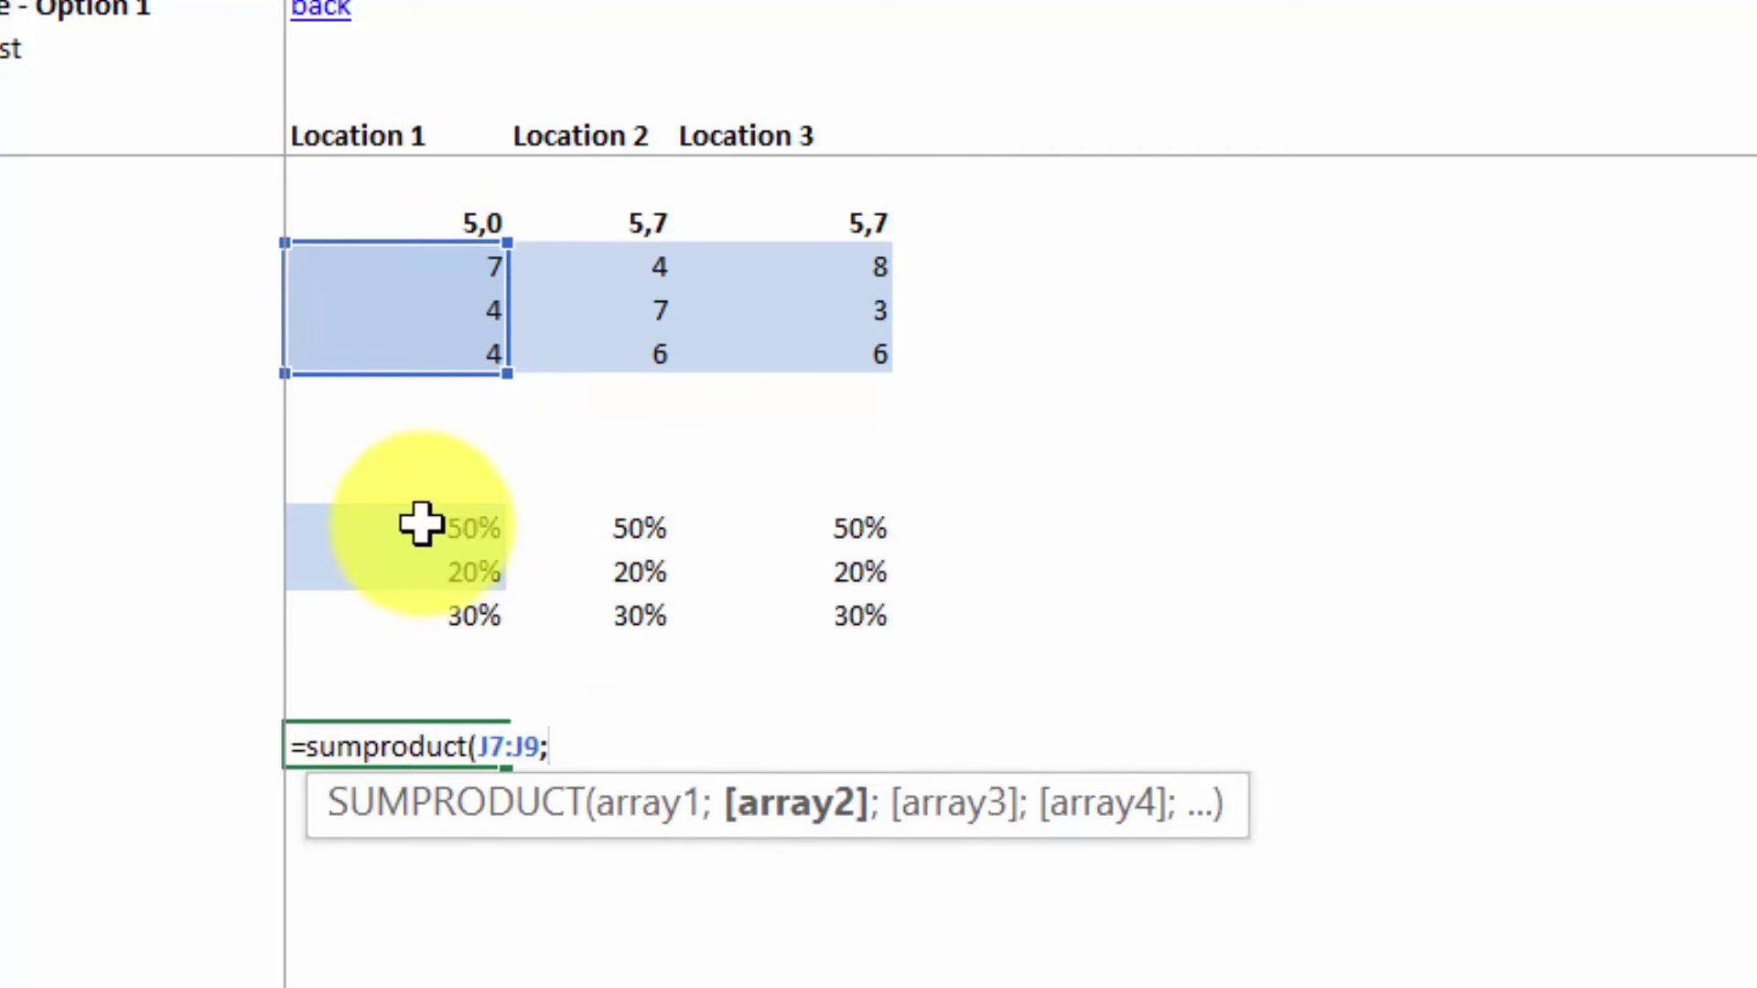
pyautogui.moveTo(420, 521); pyautogui.dragTo(422, 624)
pyautogui.write(')')
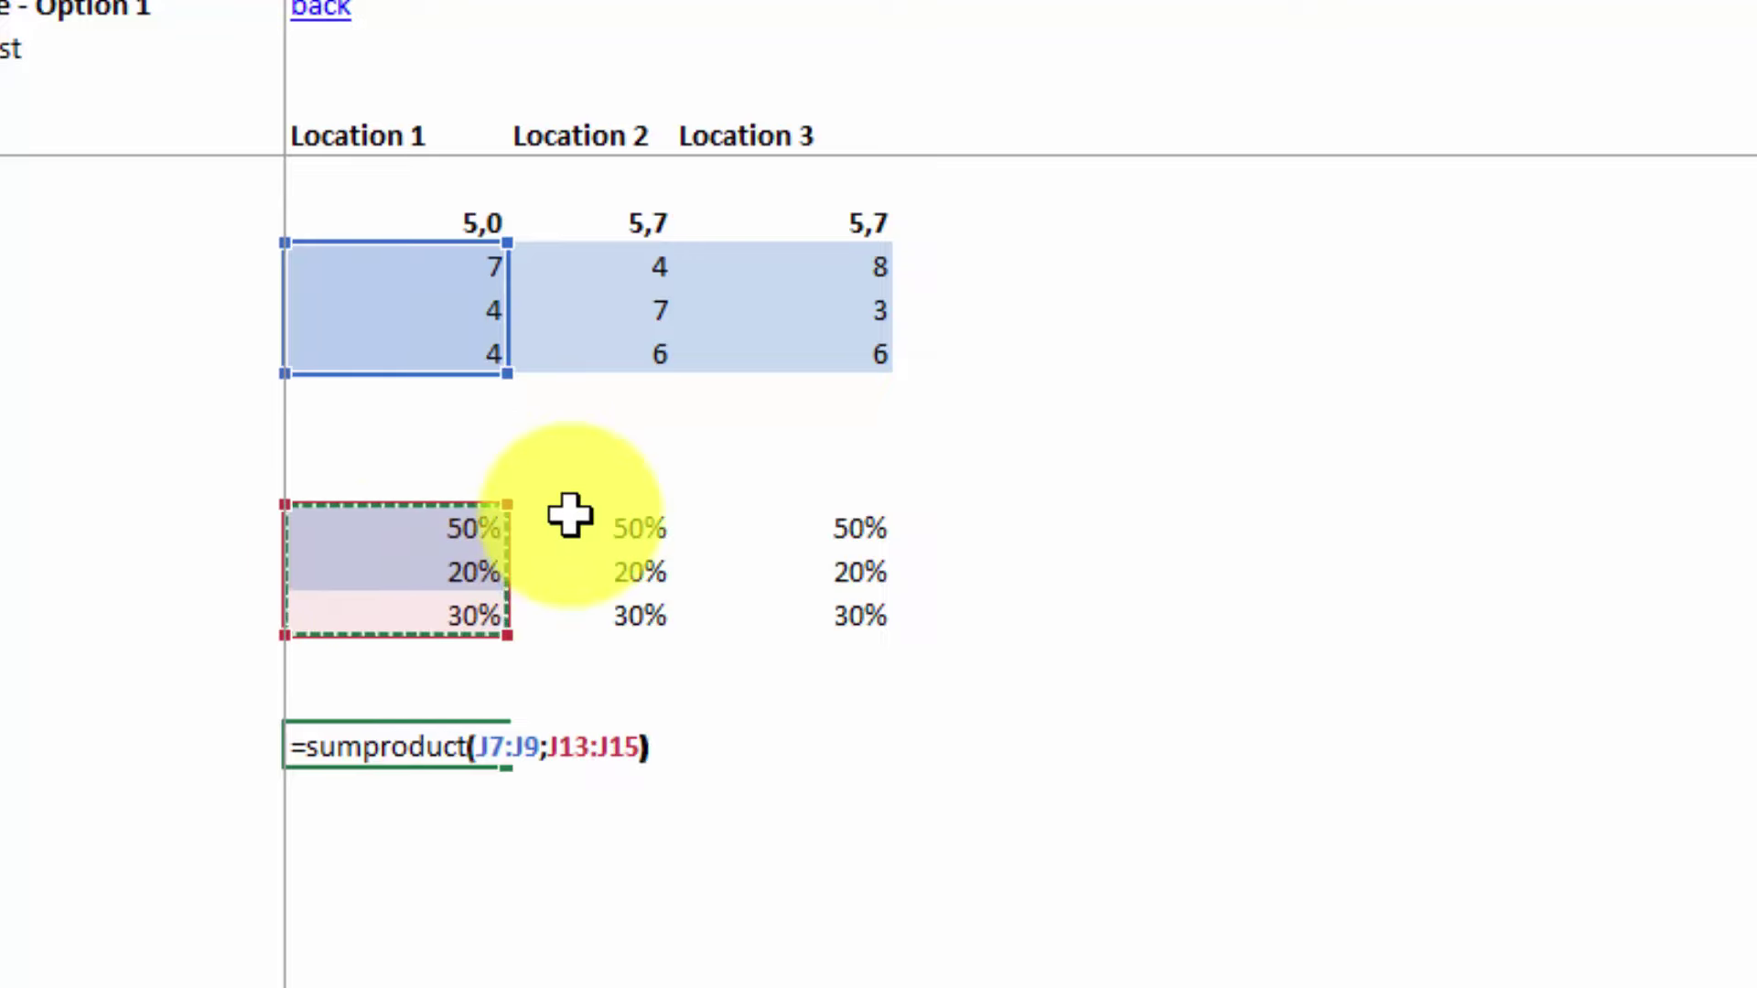
pyautogui.press('Return')
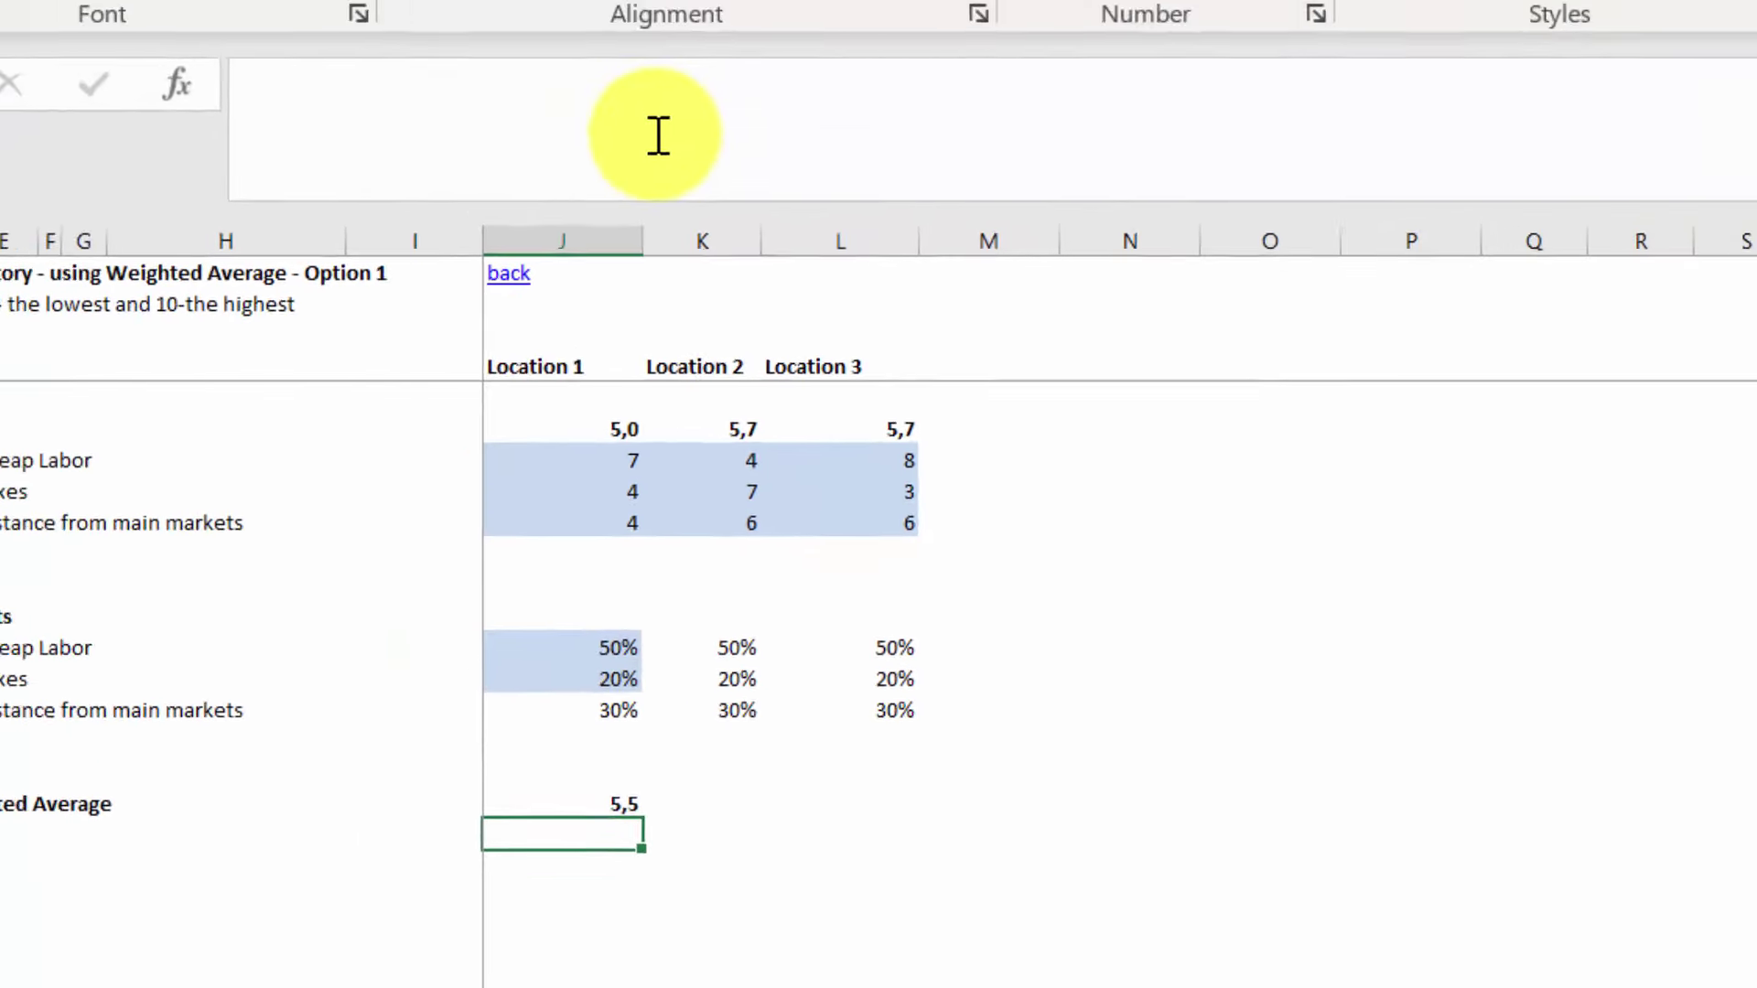
# - Copy the J18 formula into K18 and L18, giving 5,5, 5,2 and 6,4
pyautogui.press('Up')
pyautogui.hotkey('ctrl', 'c')
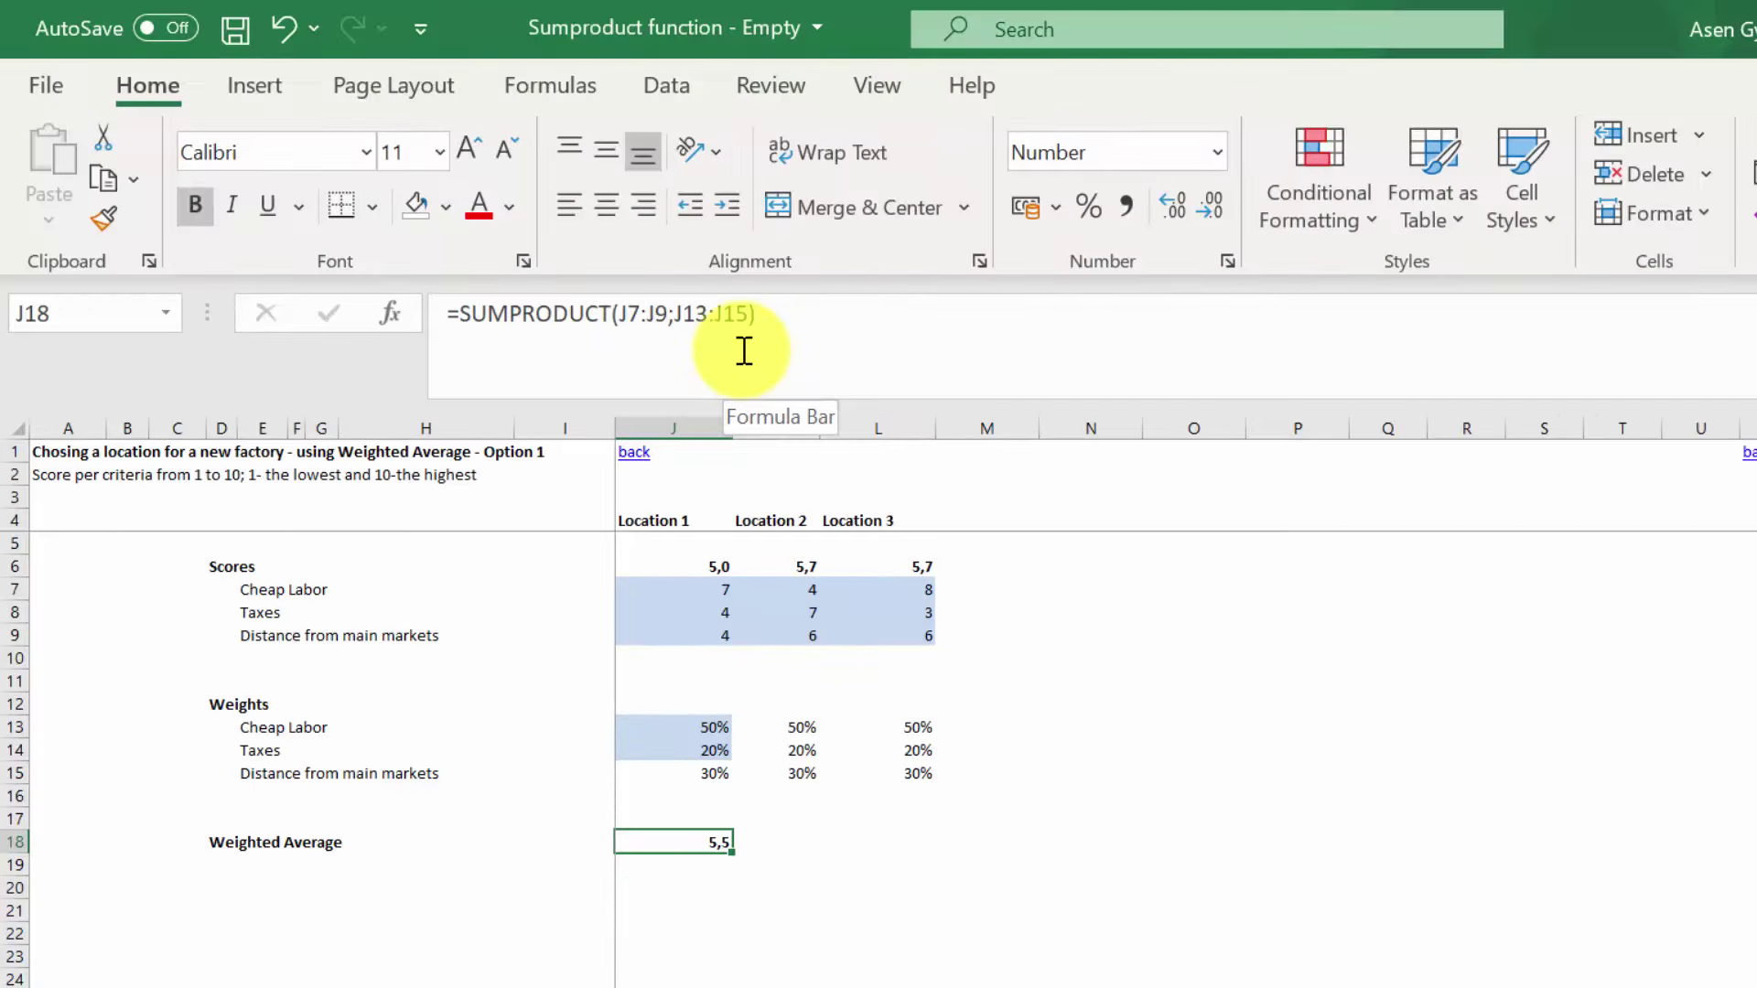
pyautogui.press('Right')
pyautogui.hotkey('ctrl', 'v')
pyautogui.press('Right')
pyautogui.hotkey('ctrl', 'v')
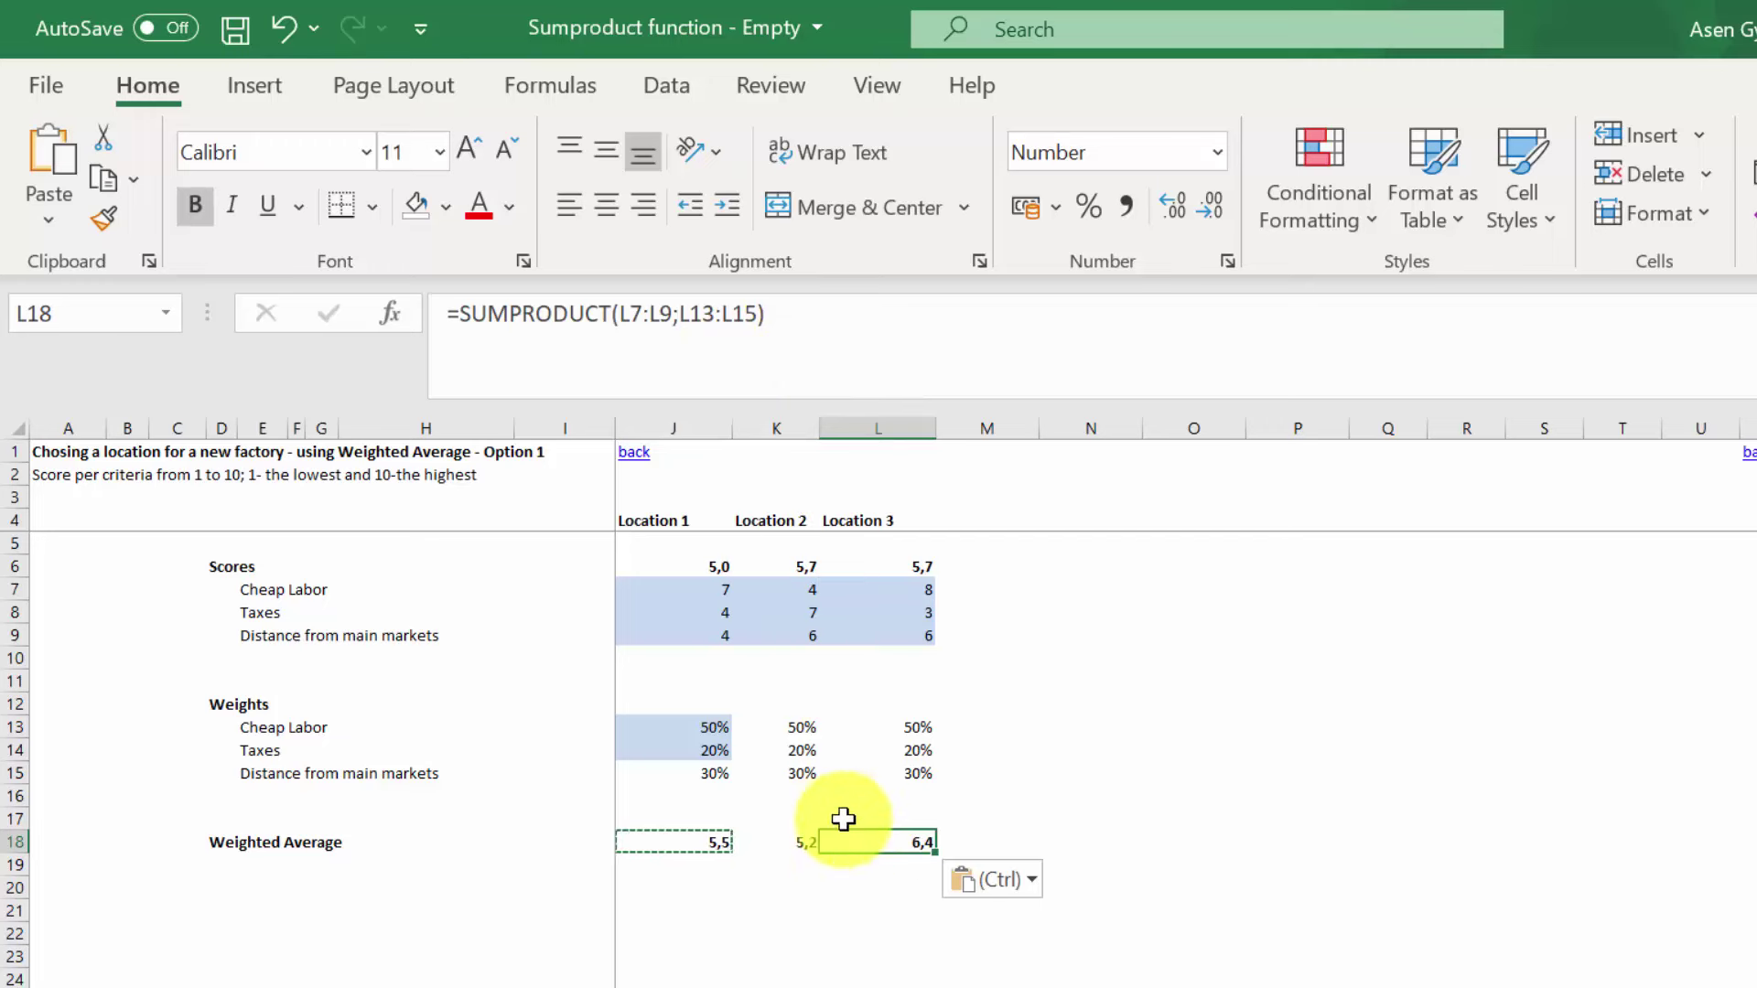
pyautogui.click(679, 840)
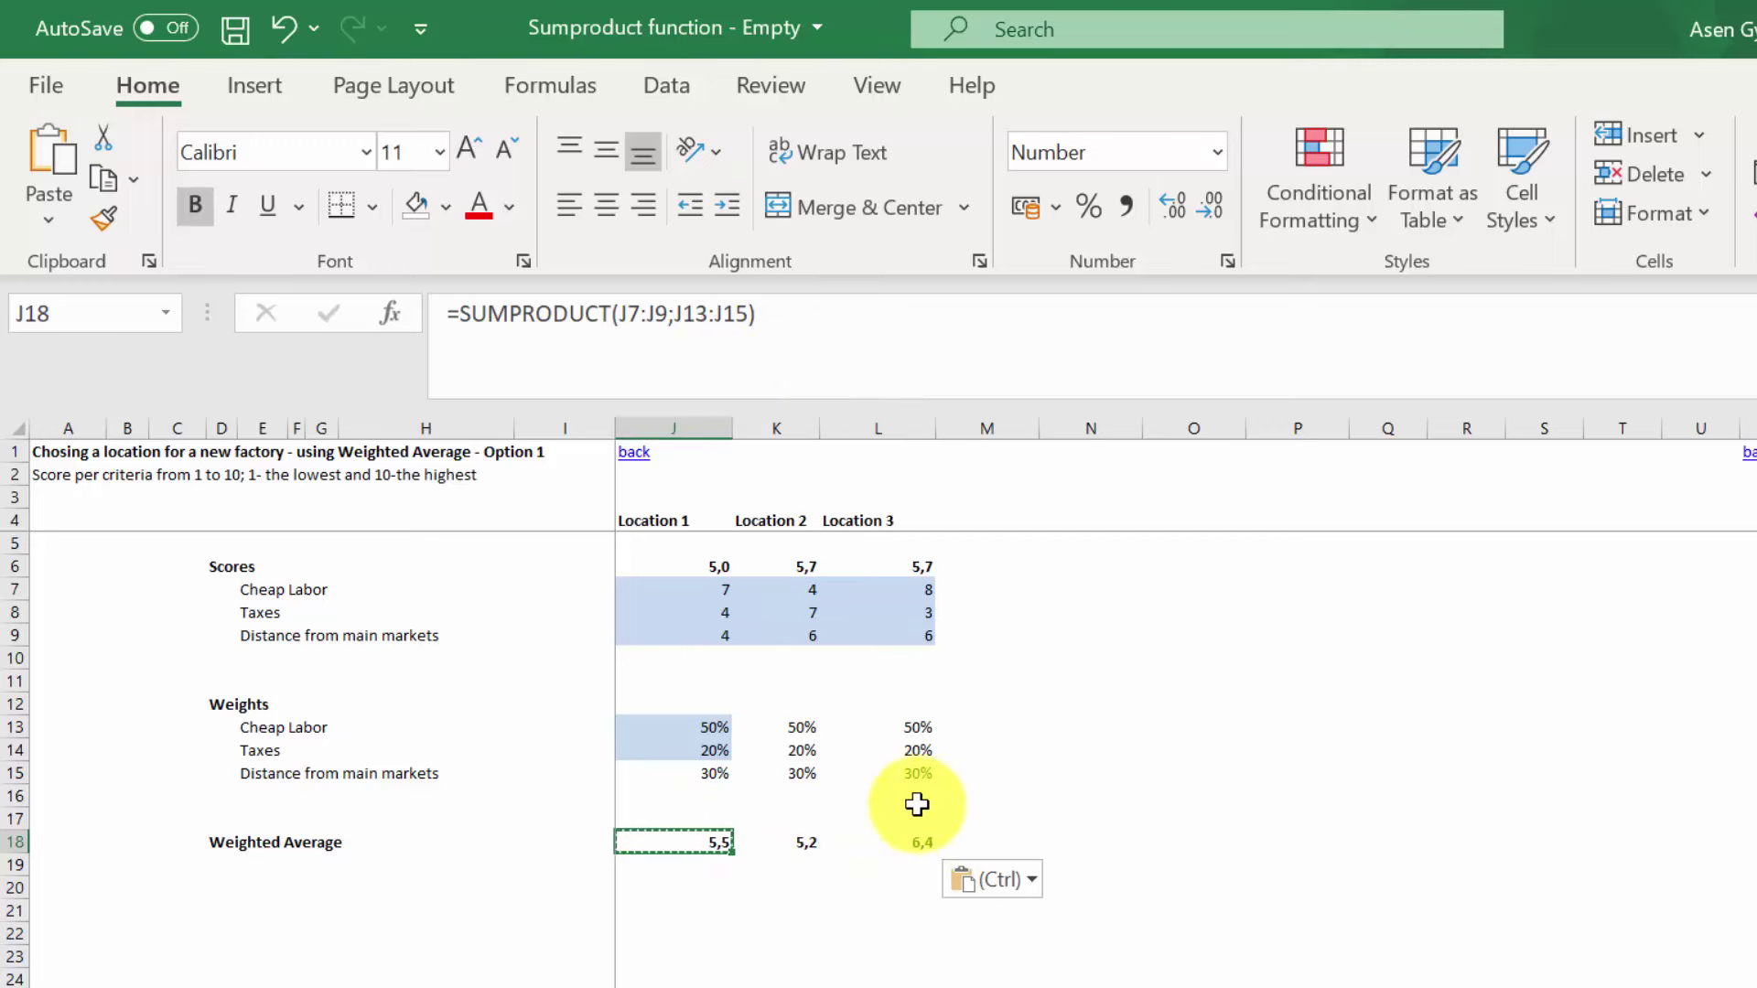
pyautogui.press('Escape')
pyautogui.click(691, 565)
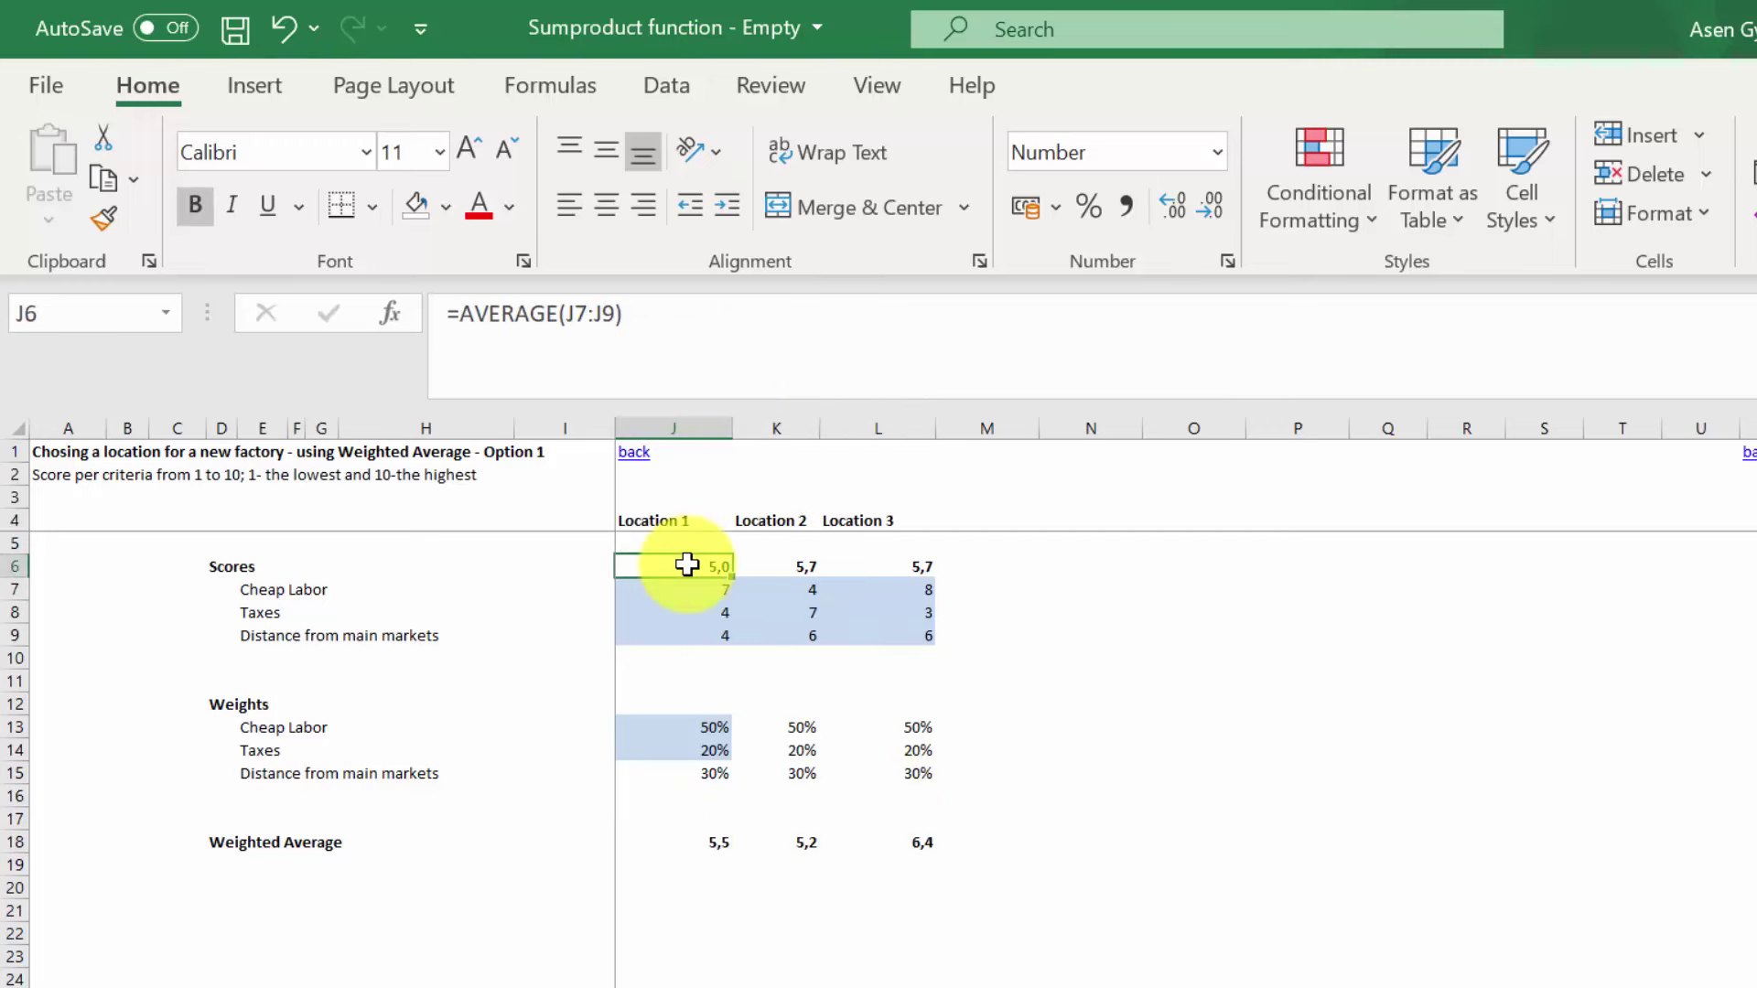
pyautogui.click(7, 567)
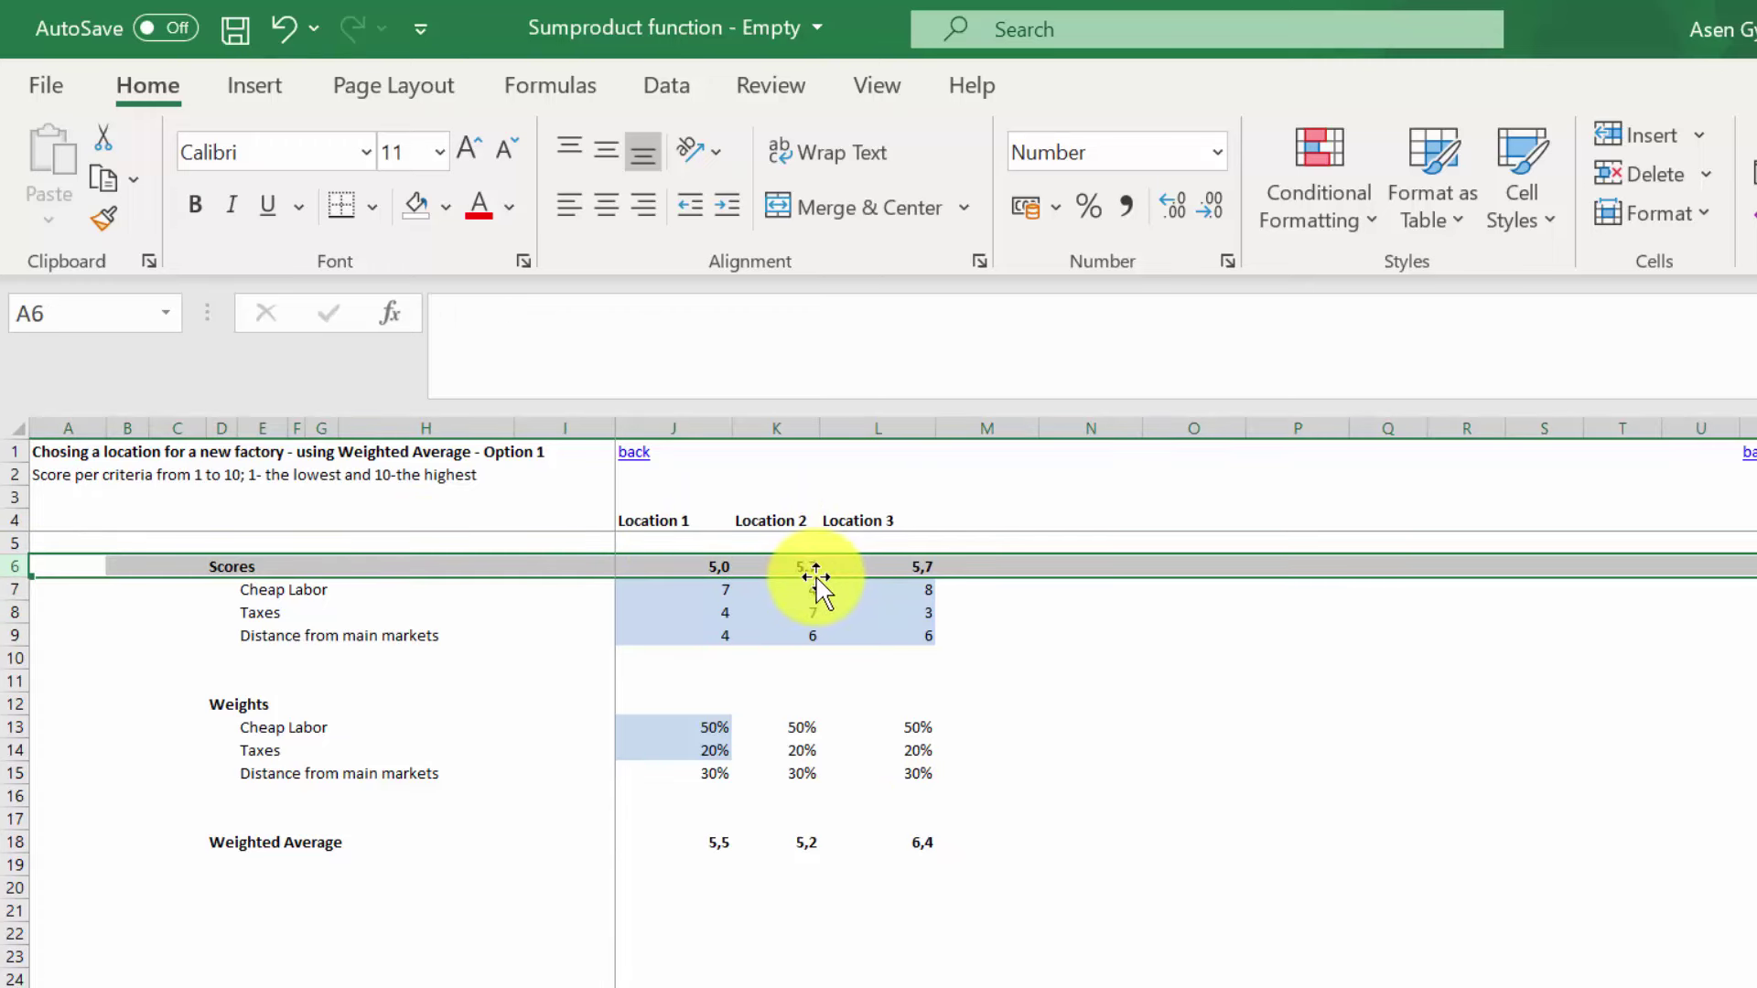
pyautogui.click(780, 563)
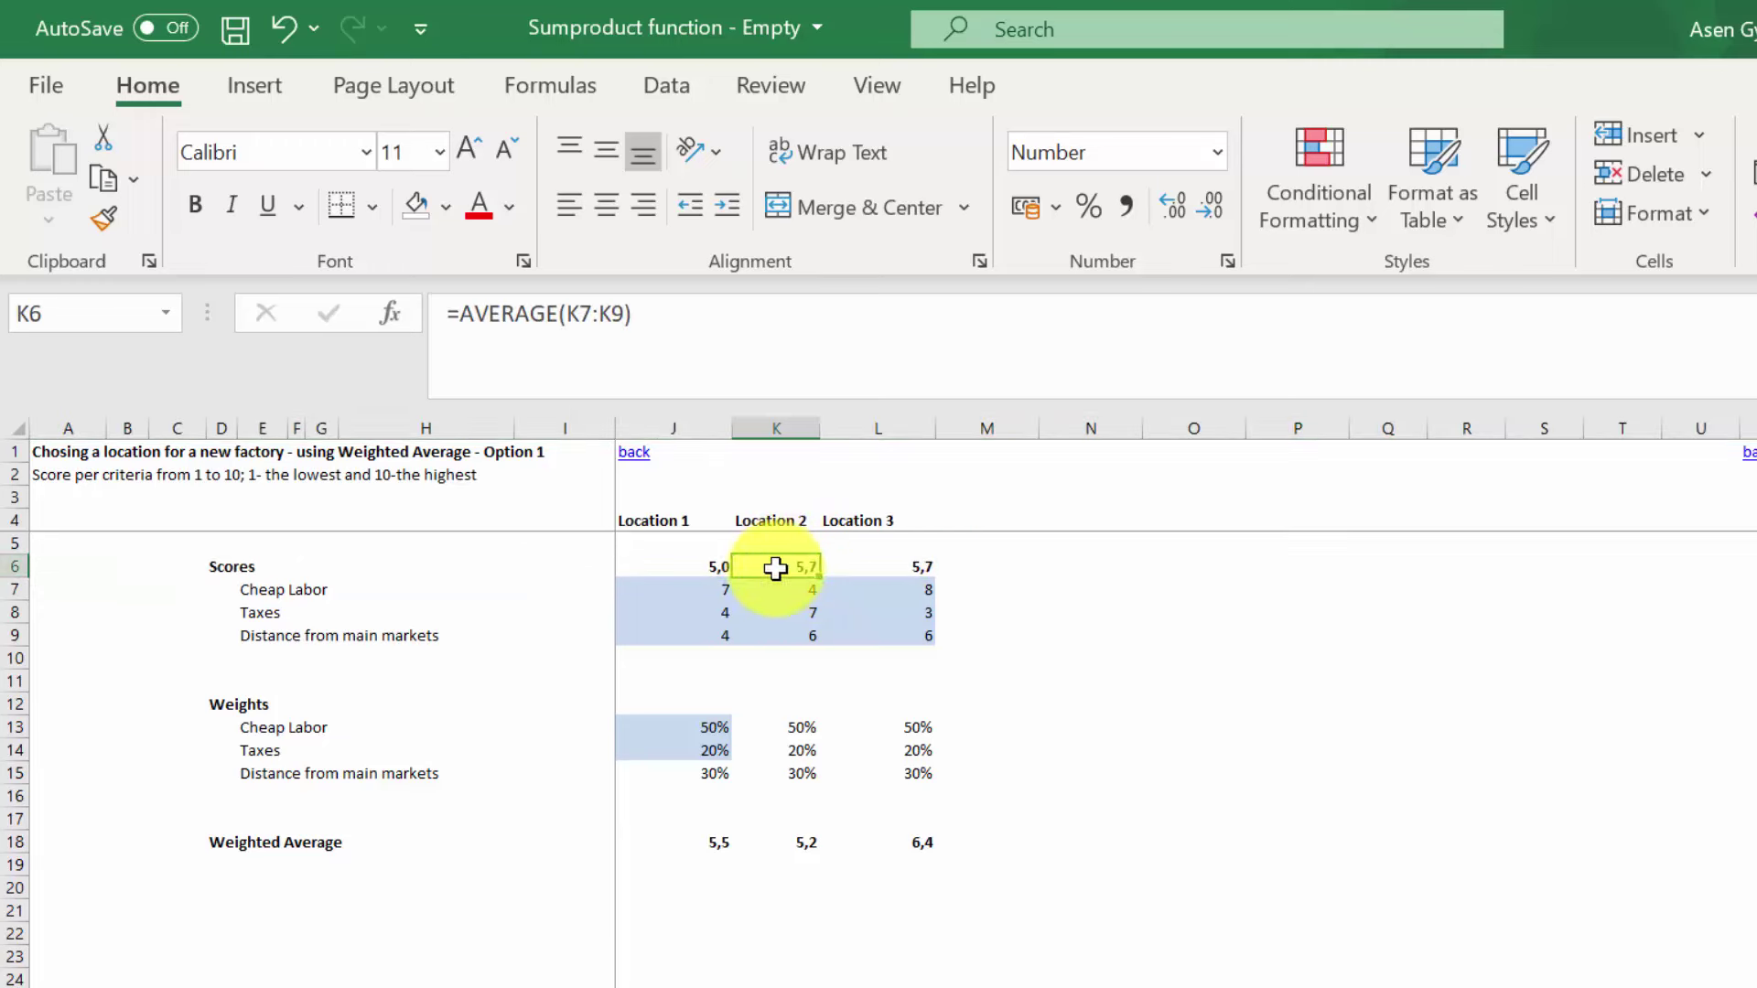
pyautogui.click(895, 567)
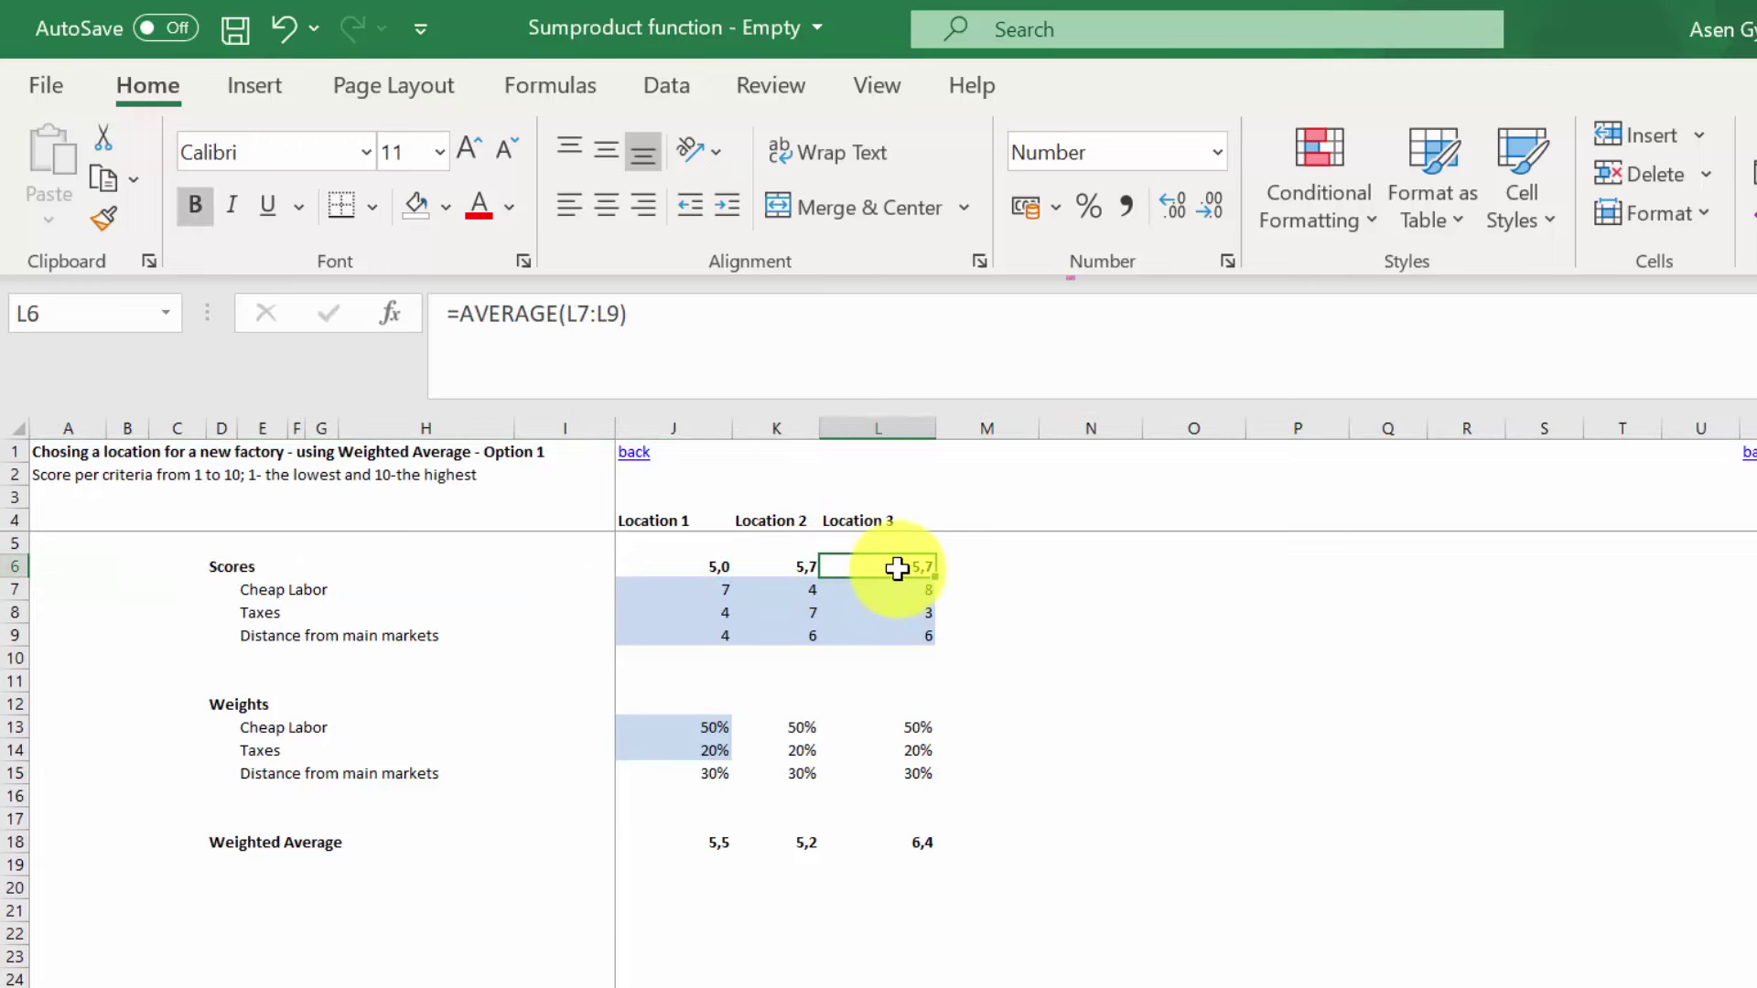
pyautogui.click(675, 560)
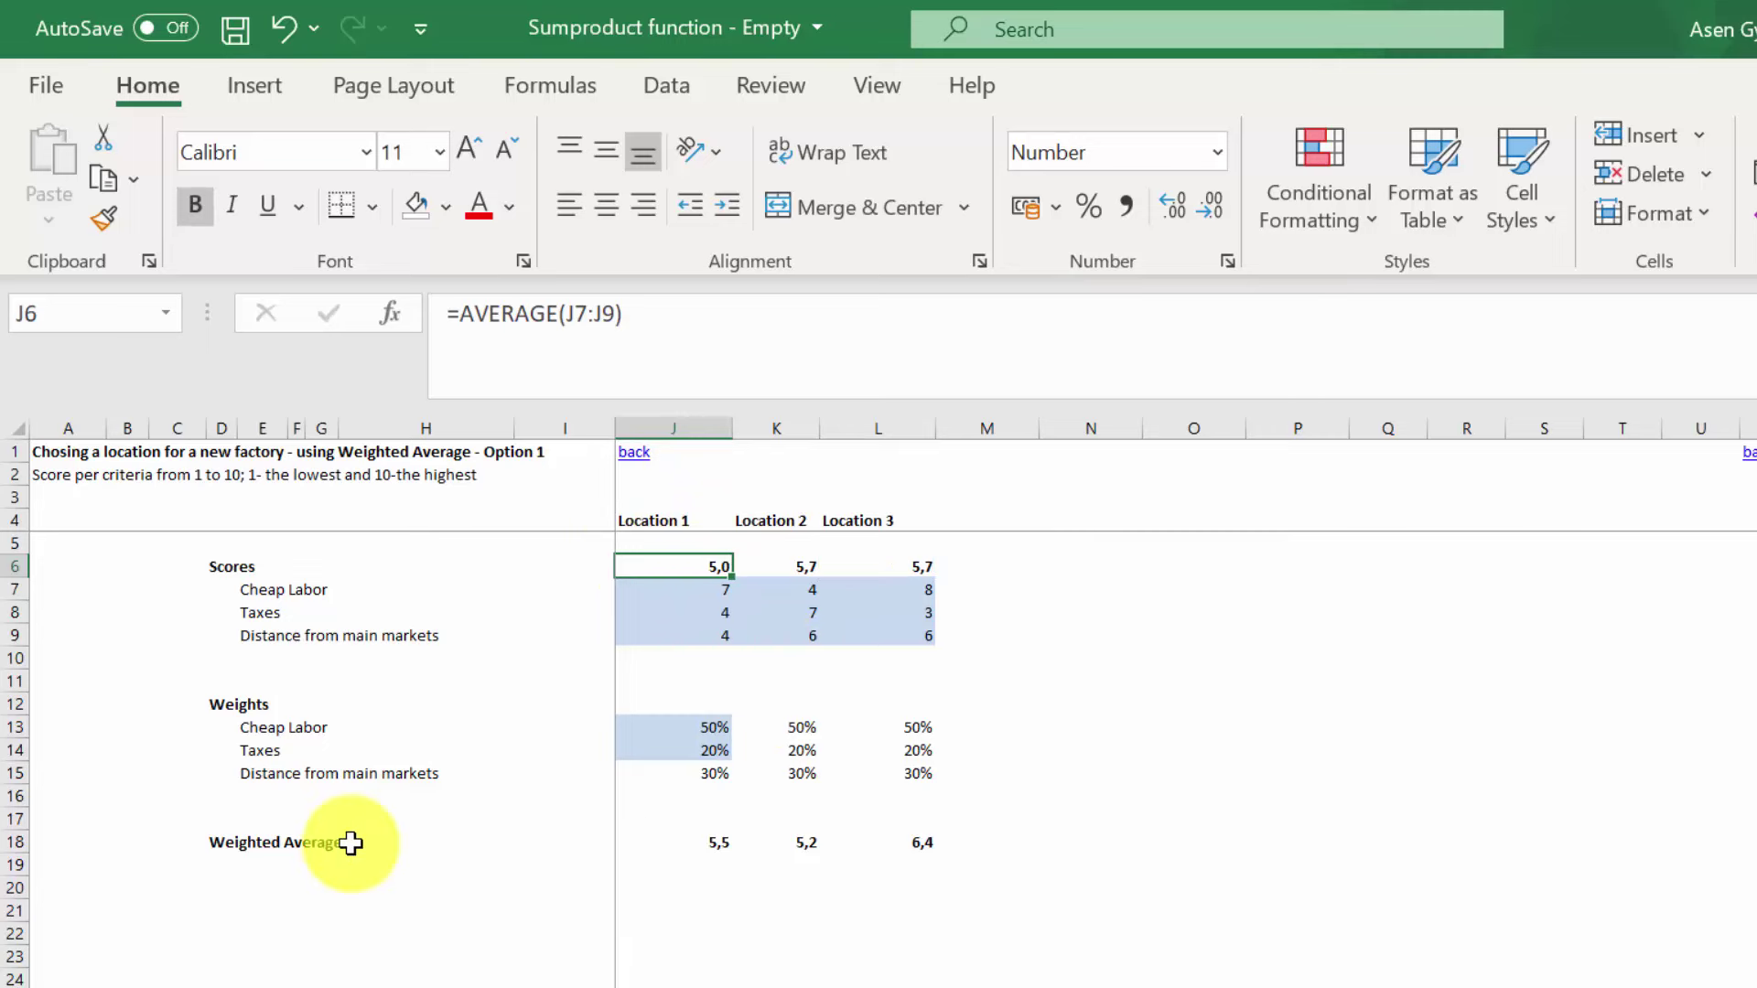
pyautogui.click(13, 843)
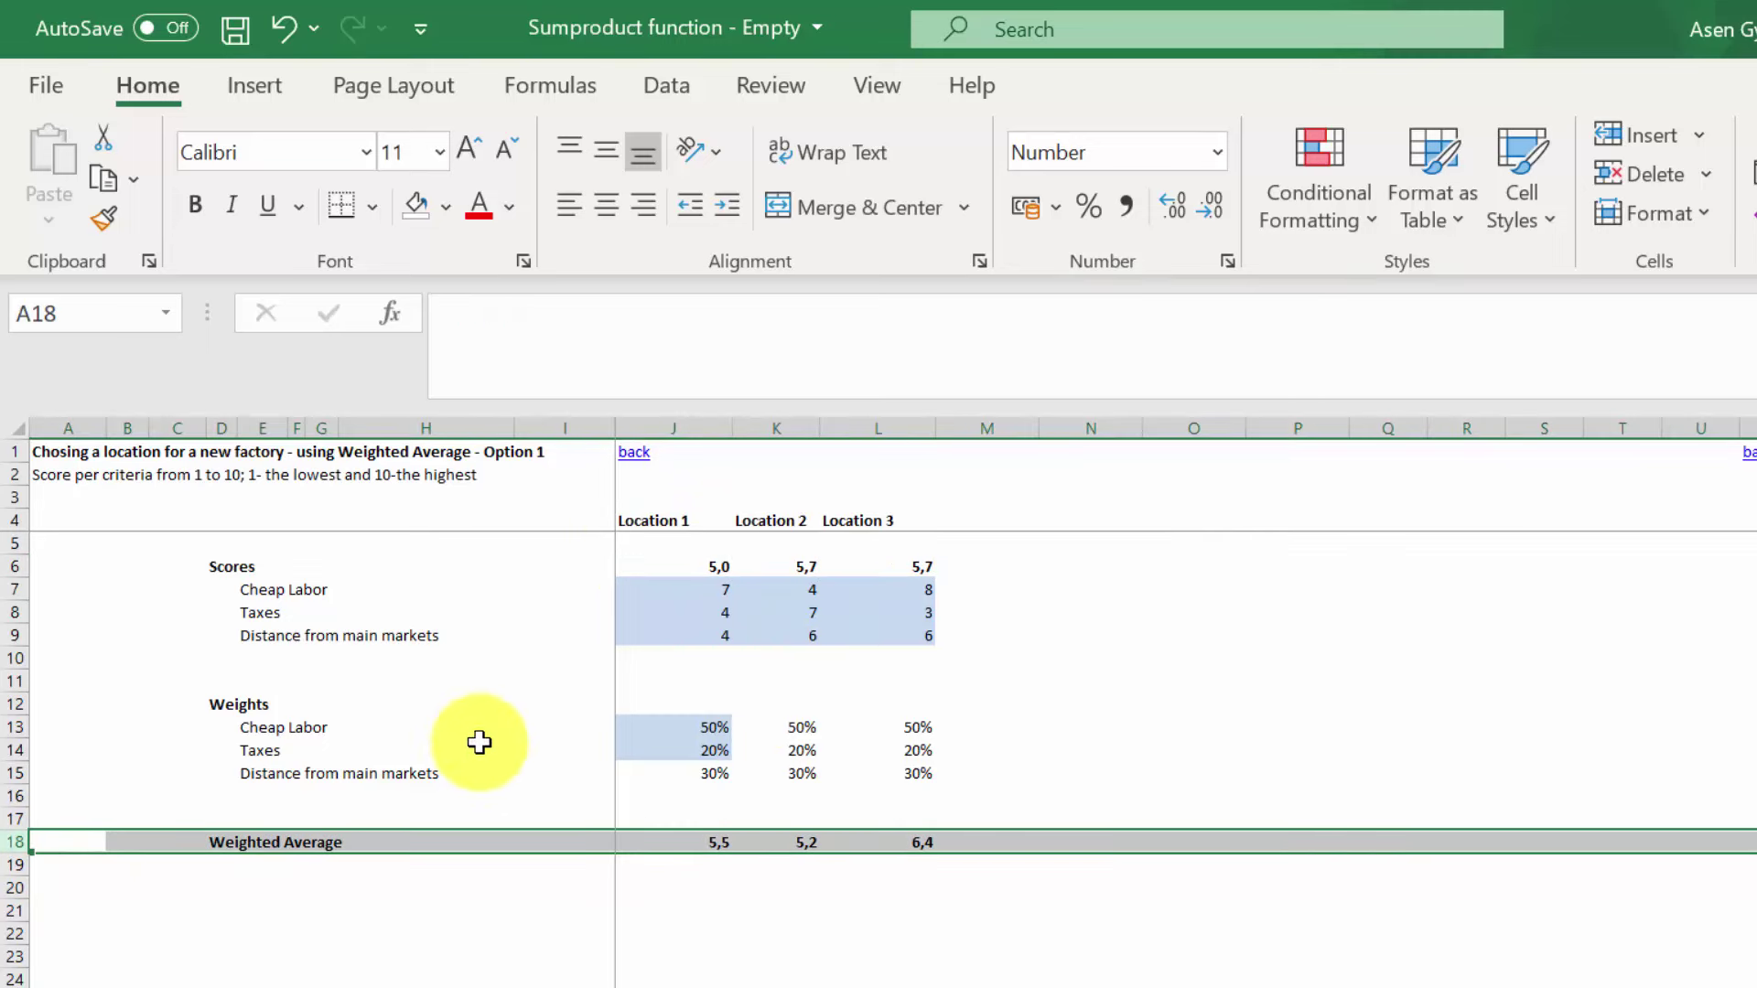
pyautogui.click(911, 839)
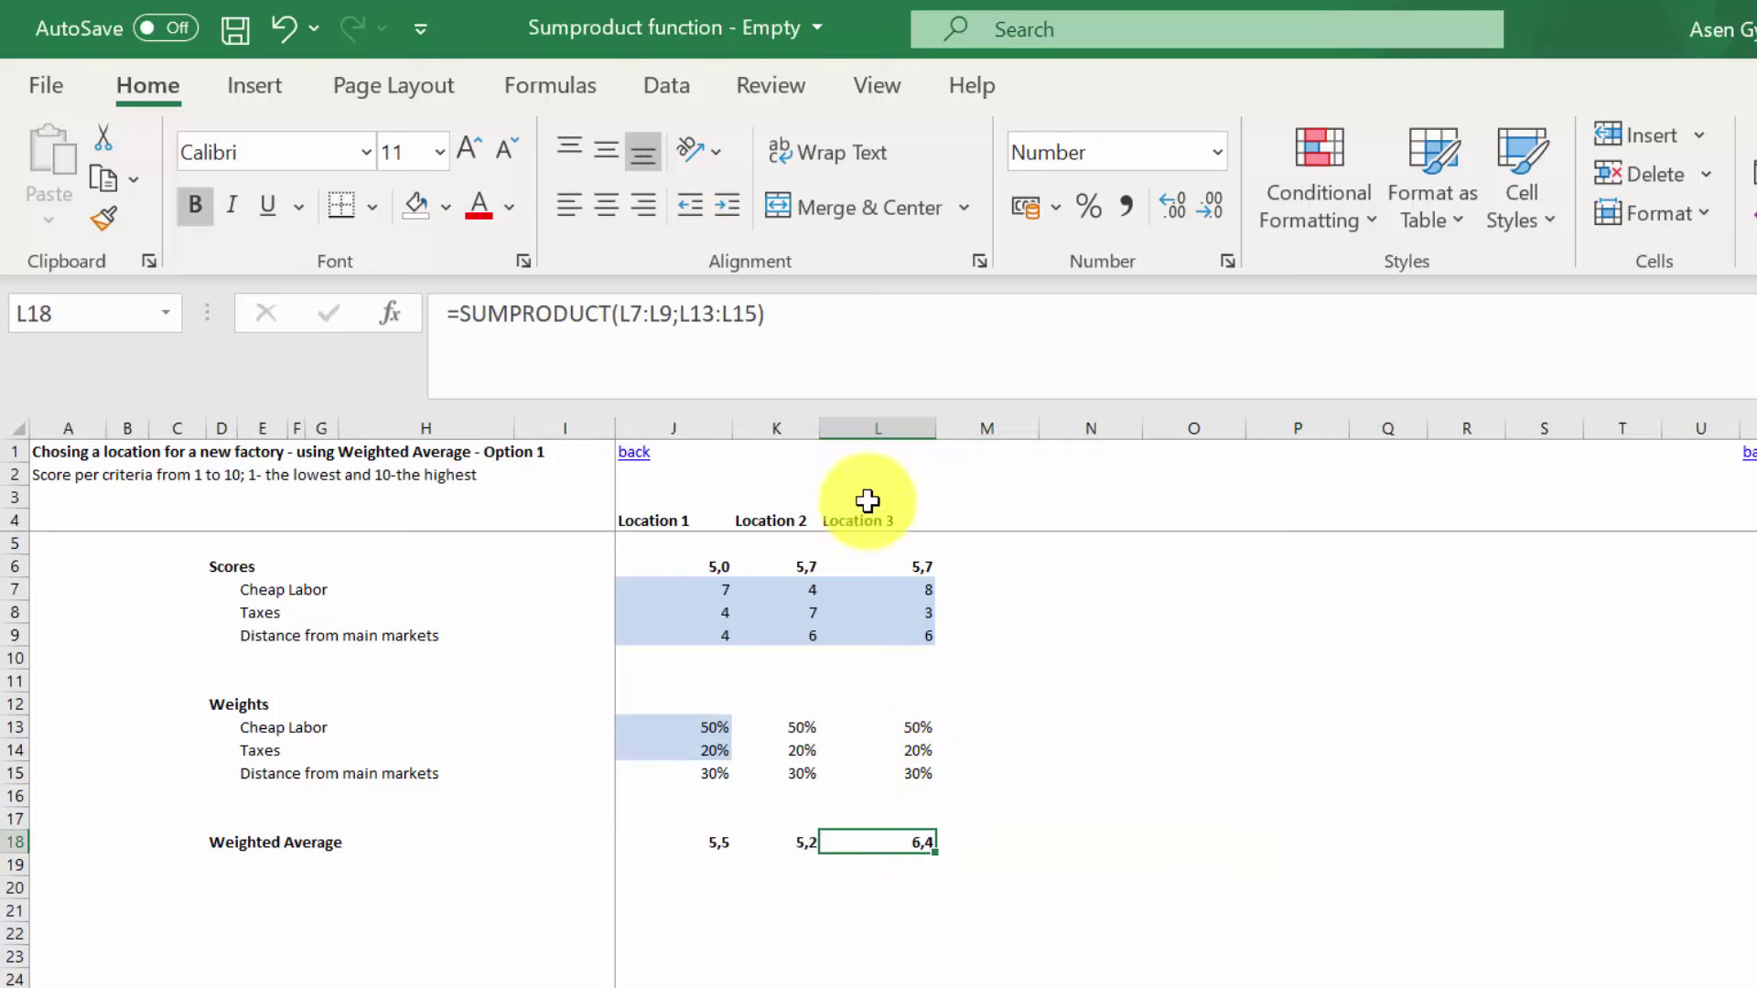
pyautogui.click(699, 840)
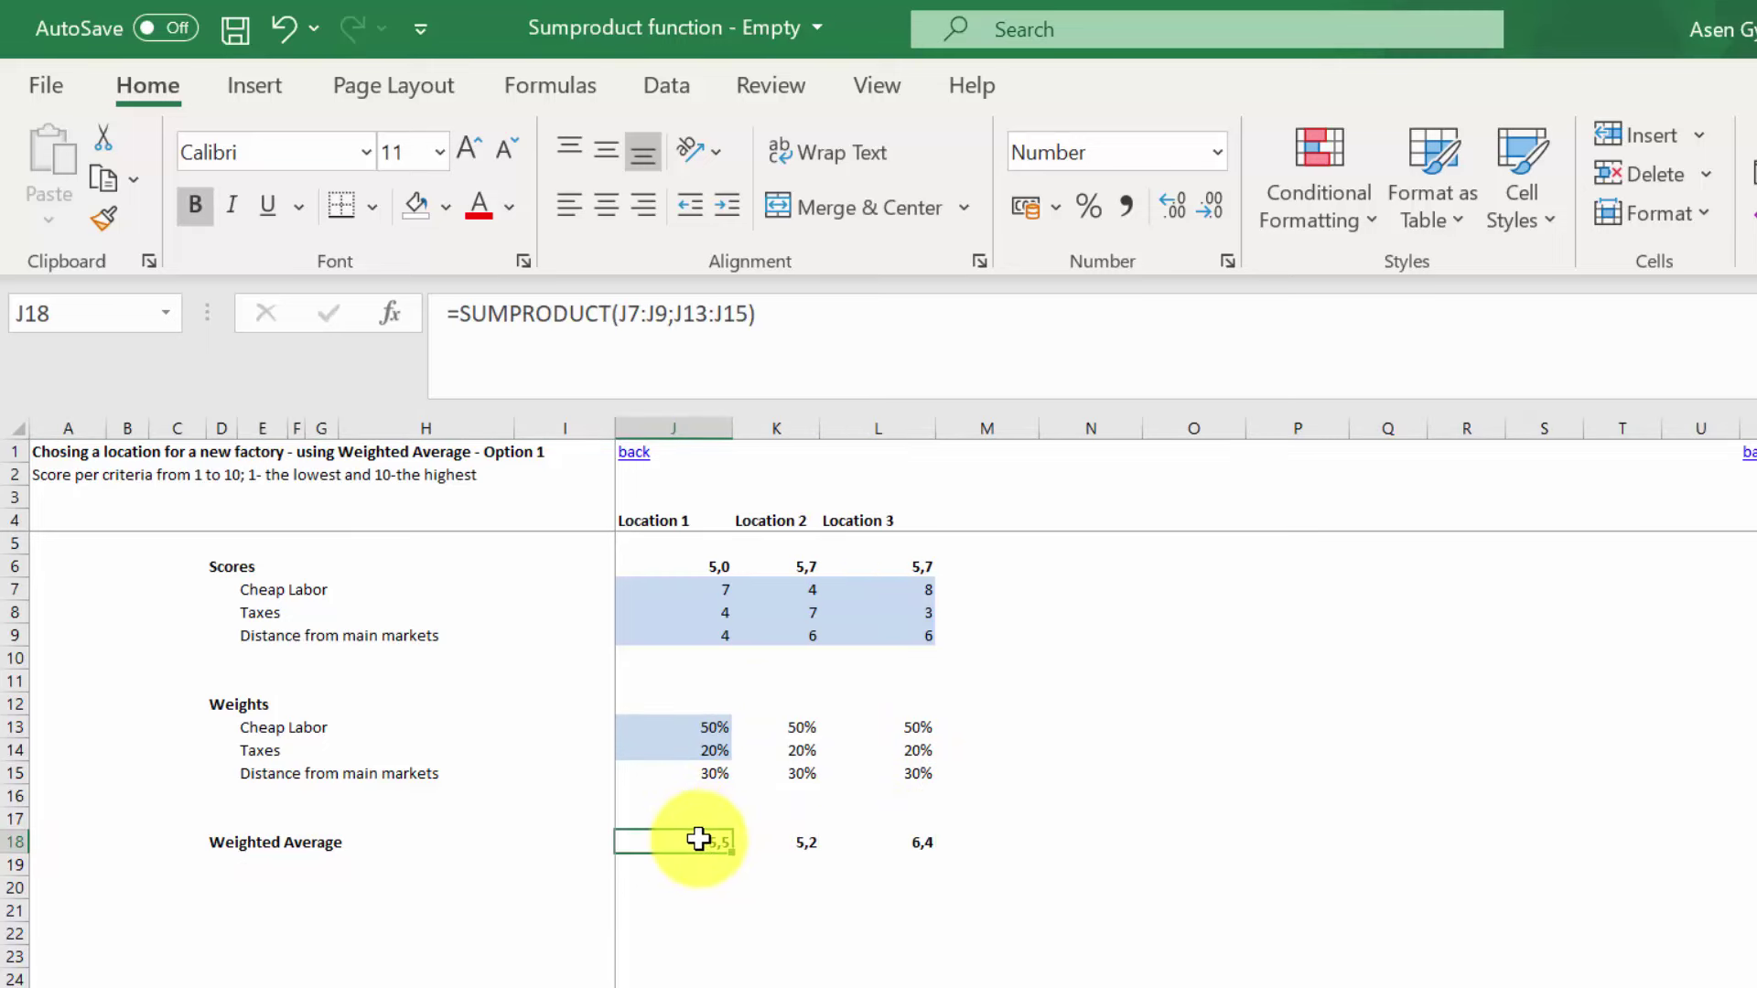
pyautogui.click(783, 843)
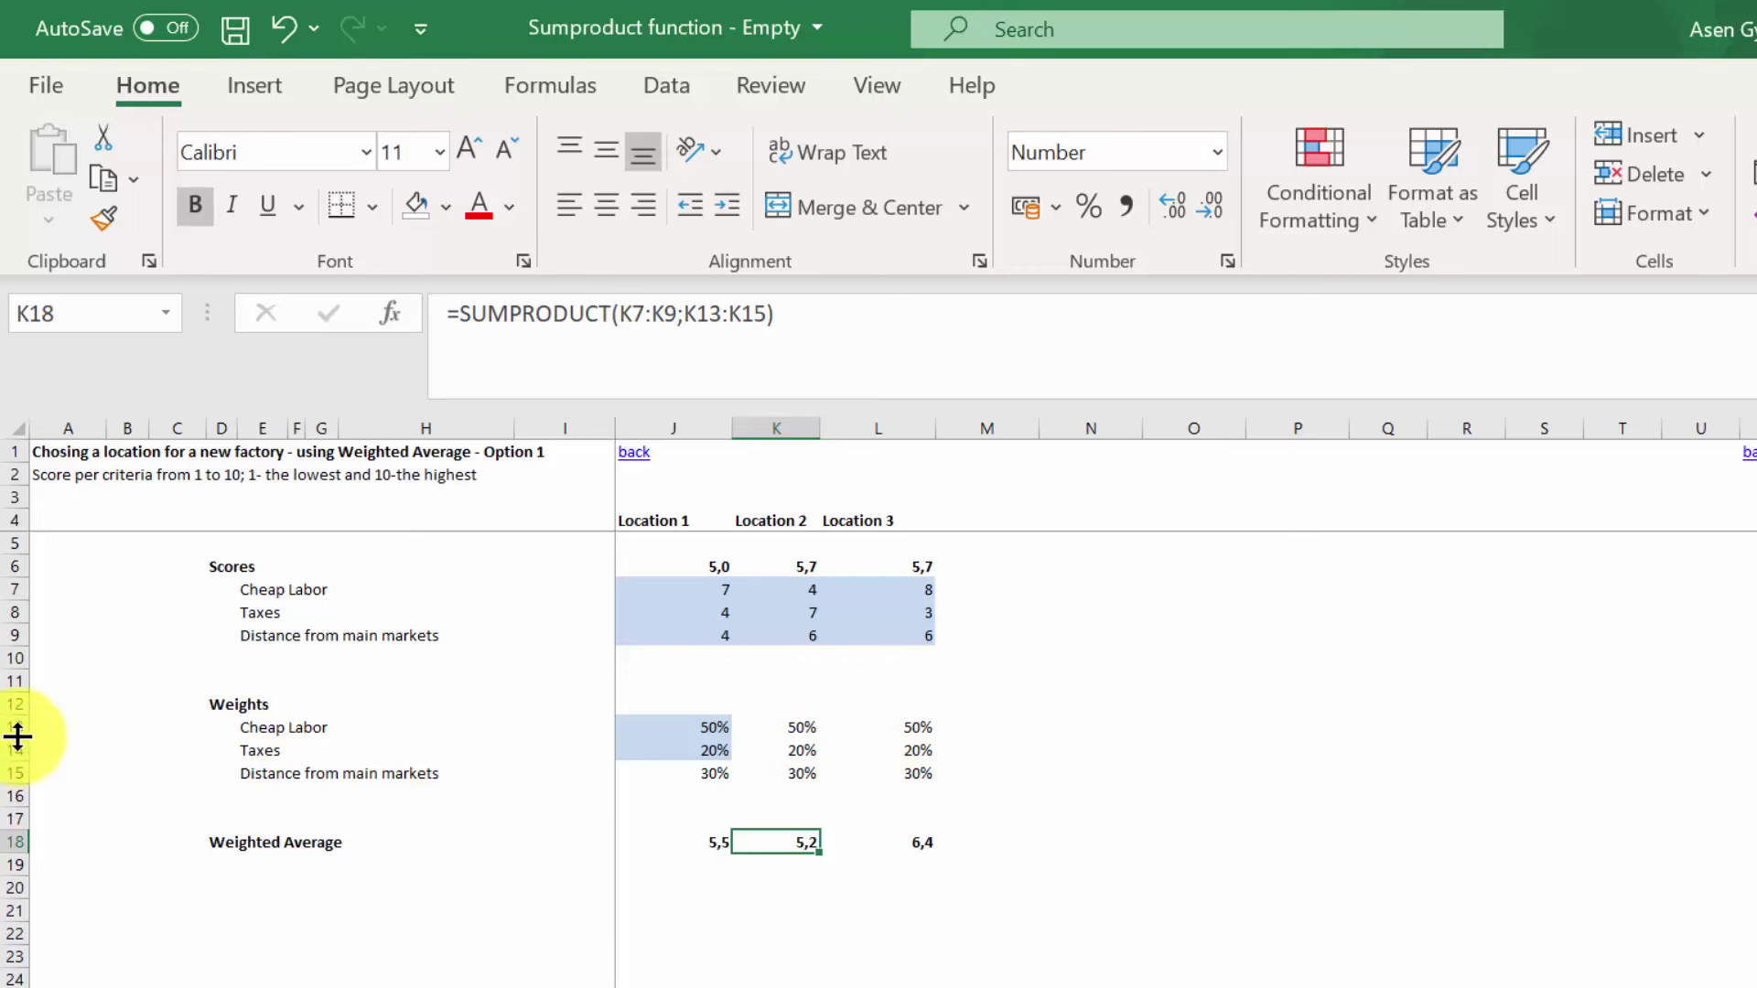
pyautogui.click(689, 726)
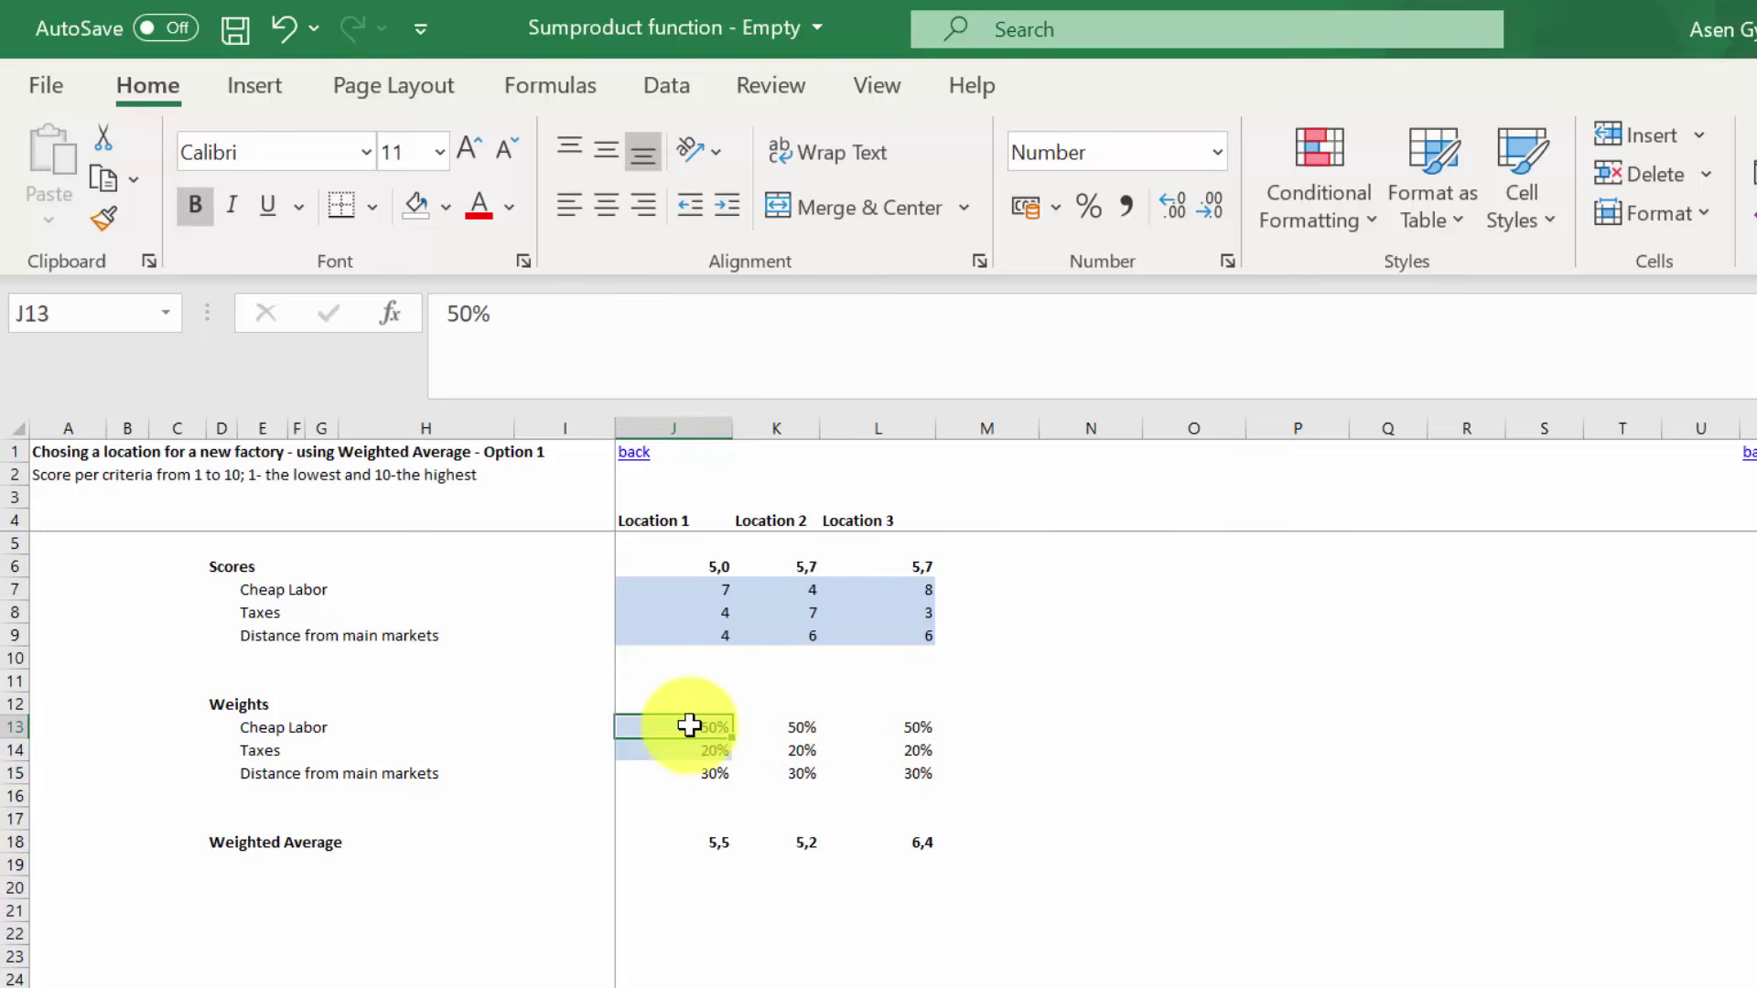
pyautogui.moveTo(689, 739); pyautogui.dragTo(696, 773)
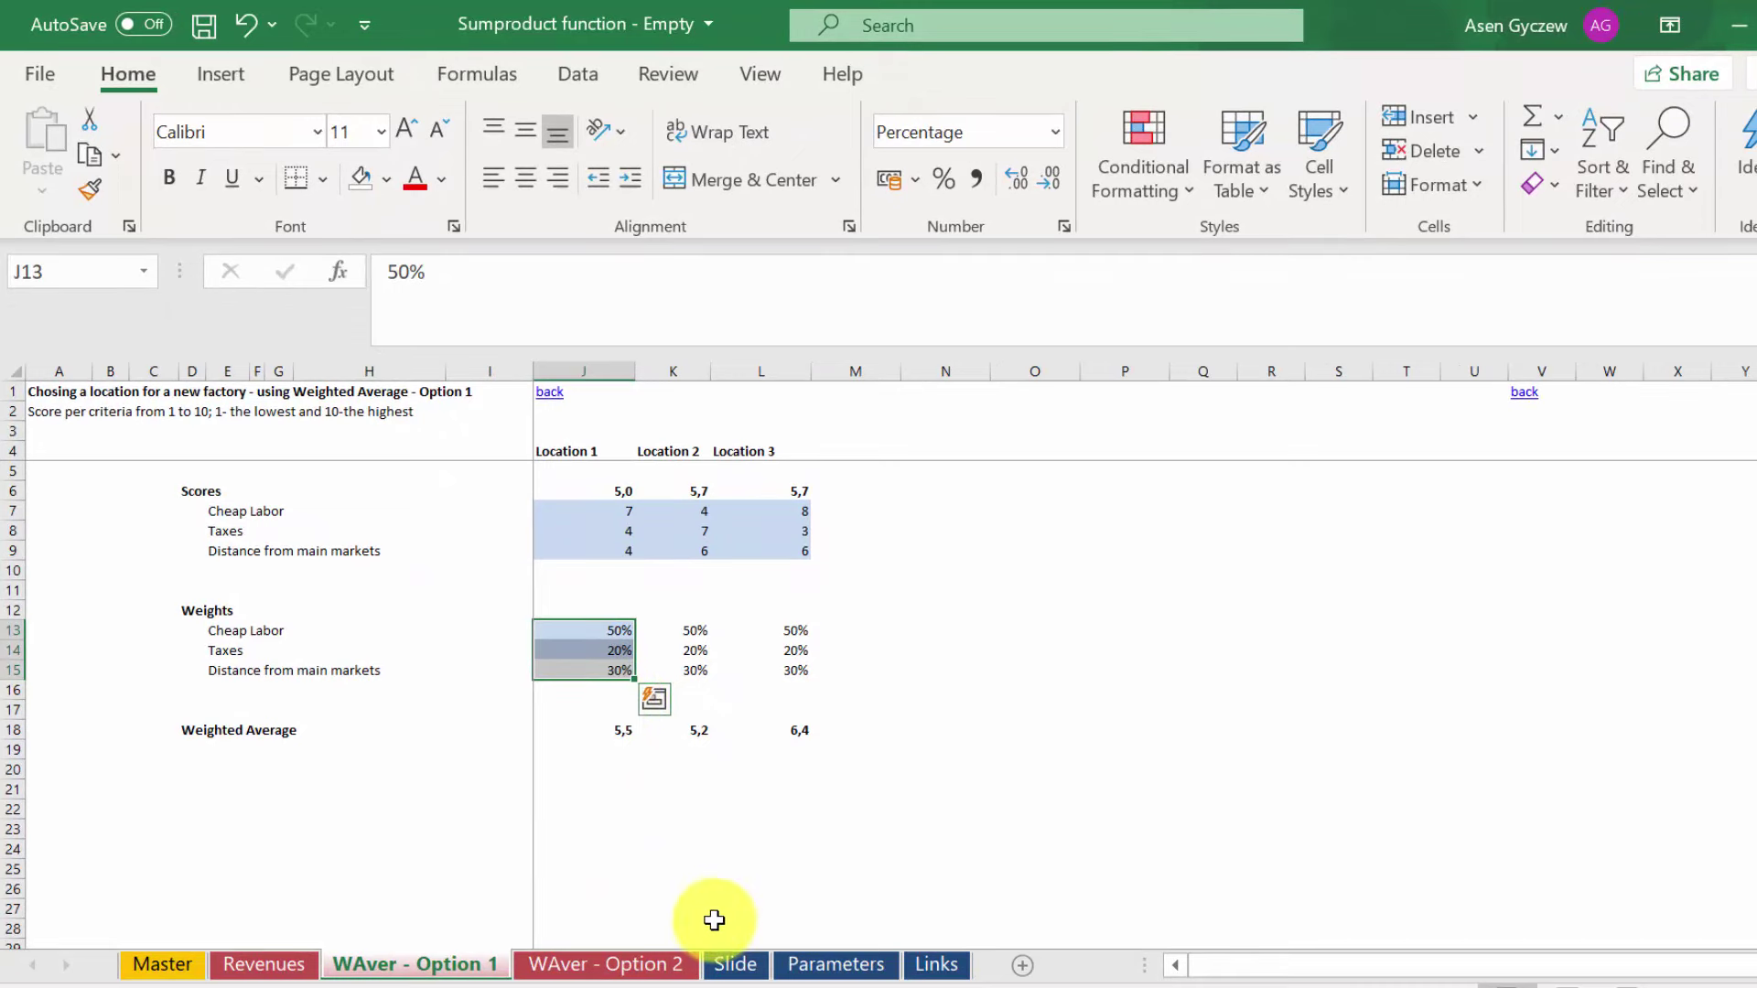
# - Switch to WAver - Option 2, check the weights 50, 20 and 30, and select empty J18
pyautogui.click(661, 970)
pyautogui.click(556, 571)
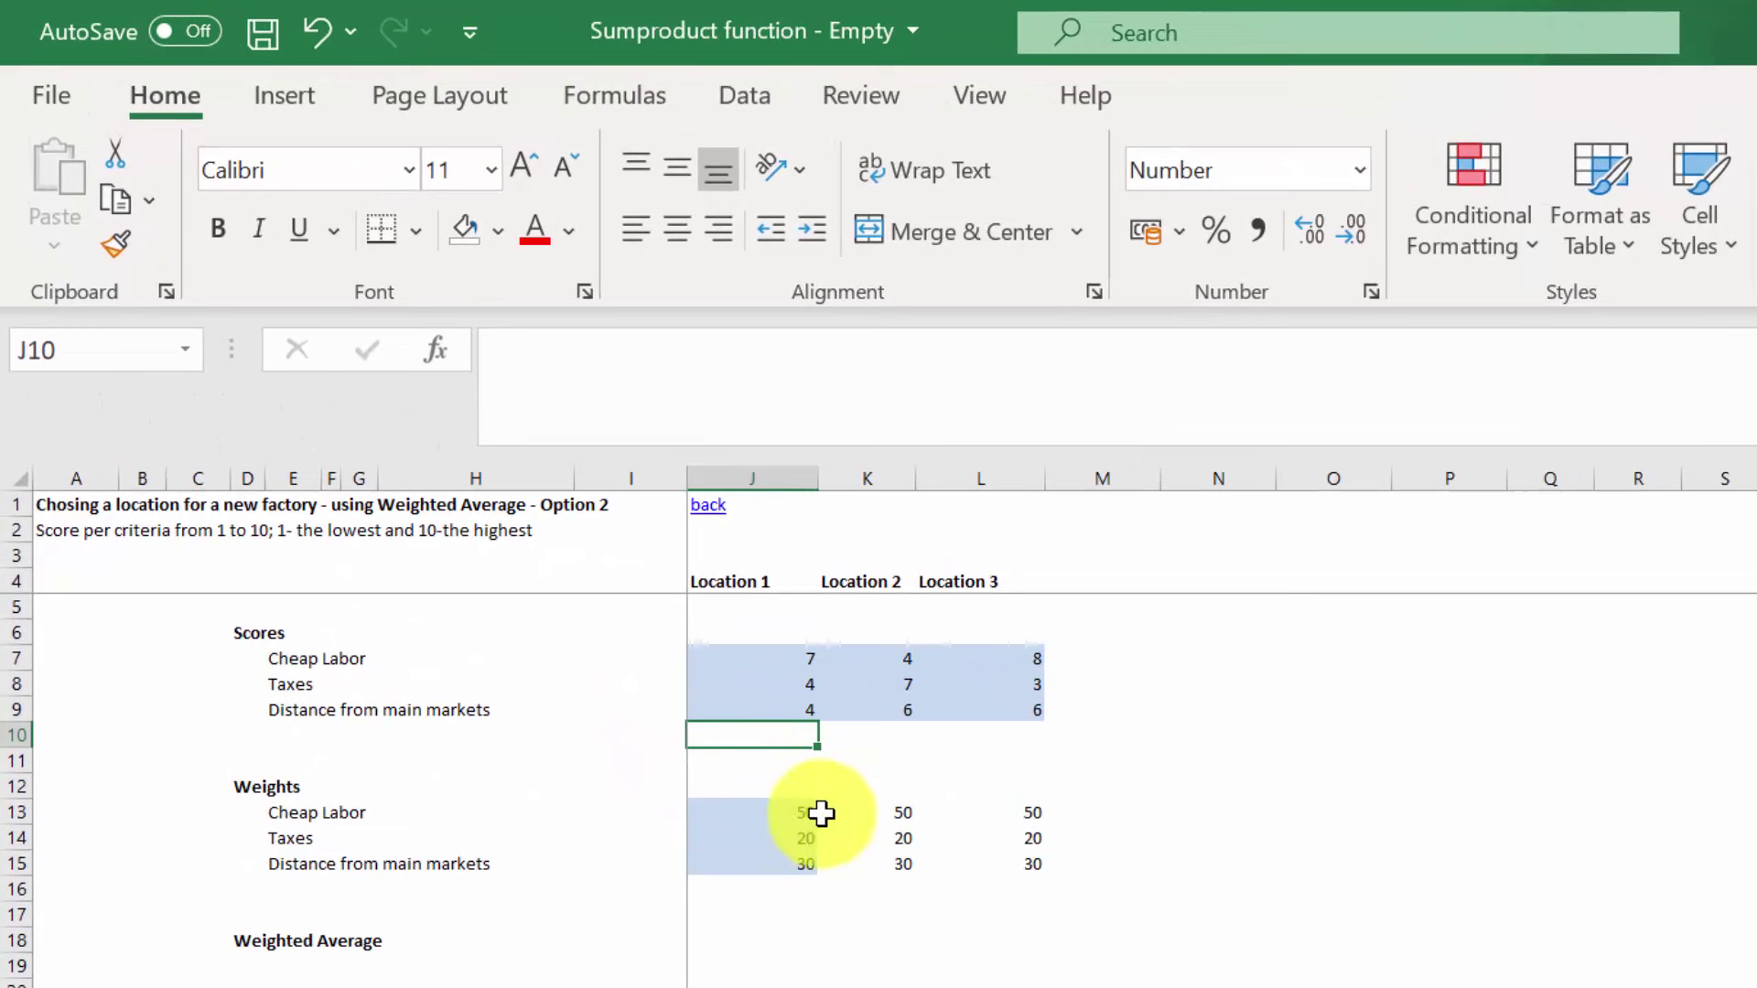
pyautogui.click(7, 812)
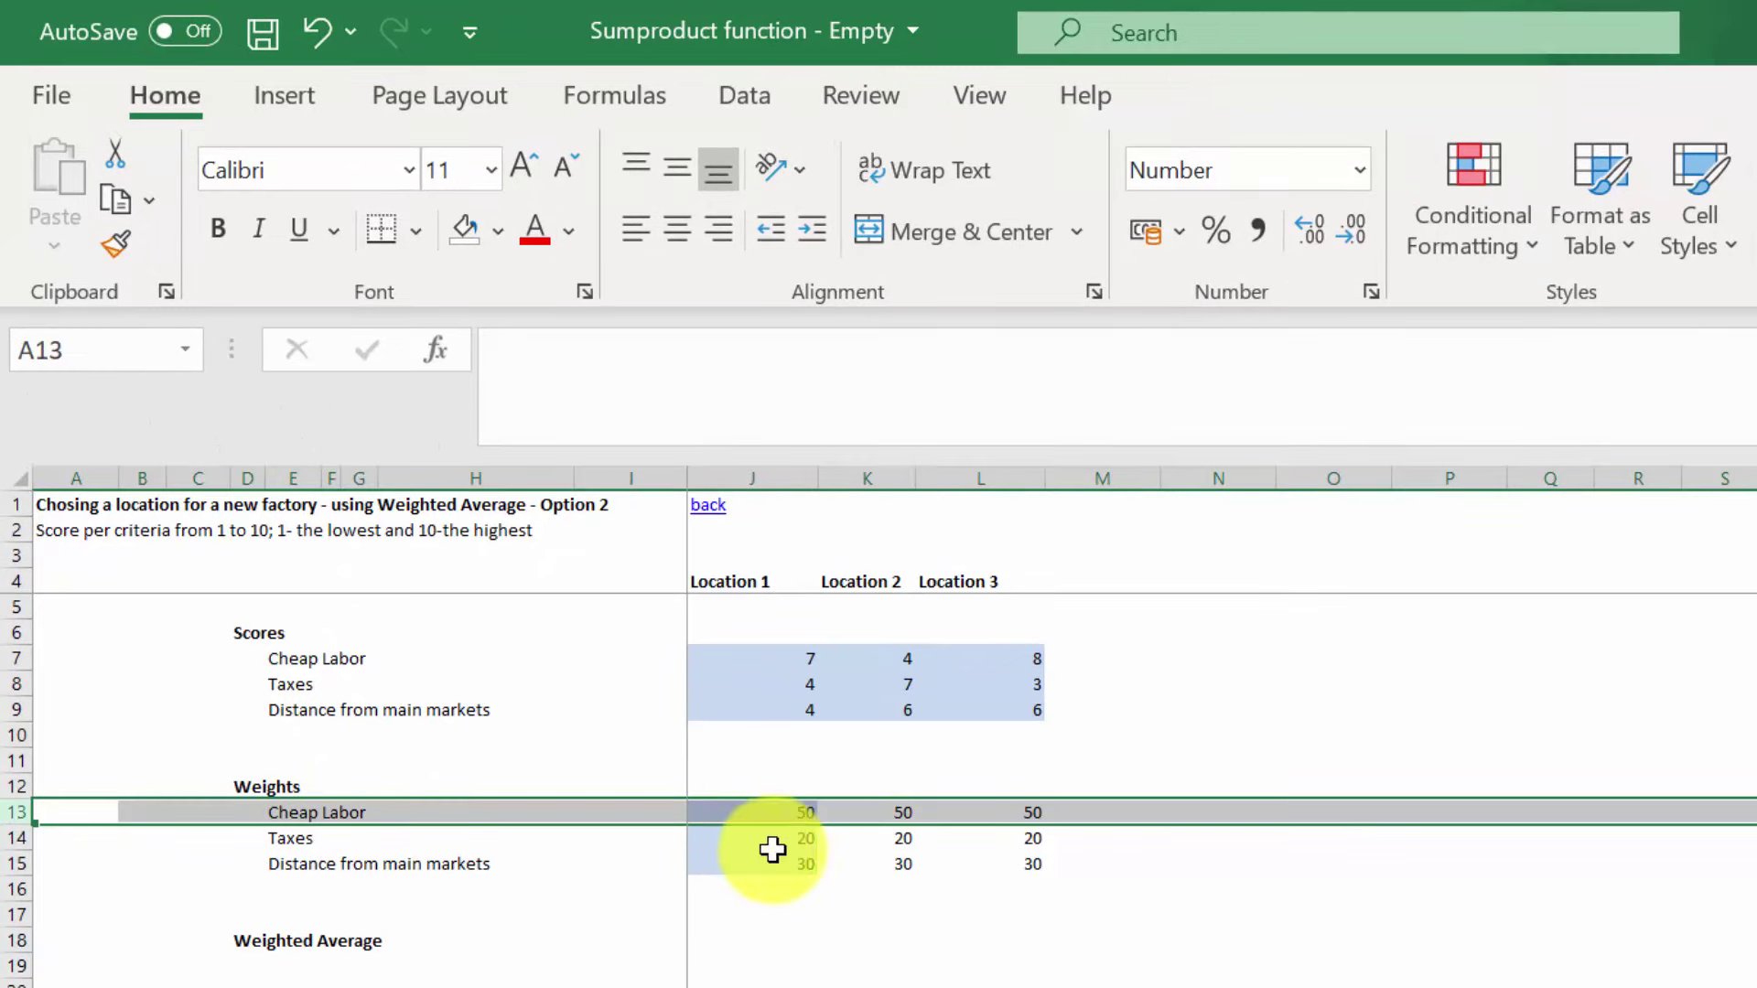
pyautogui.click(752, 812)
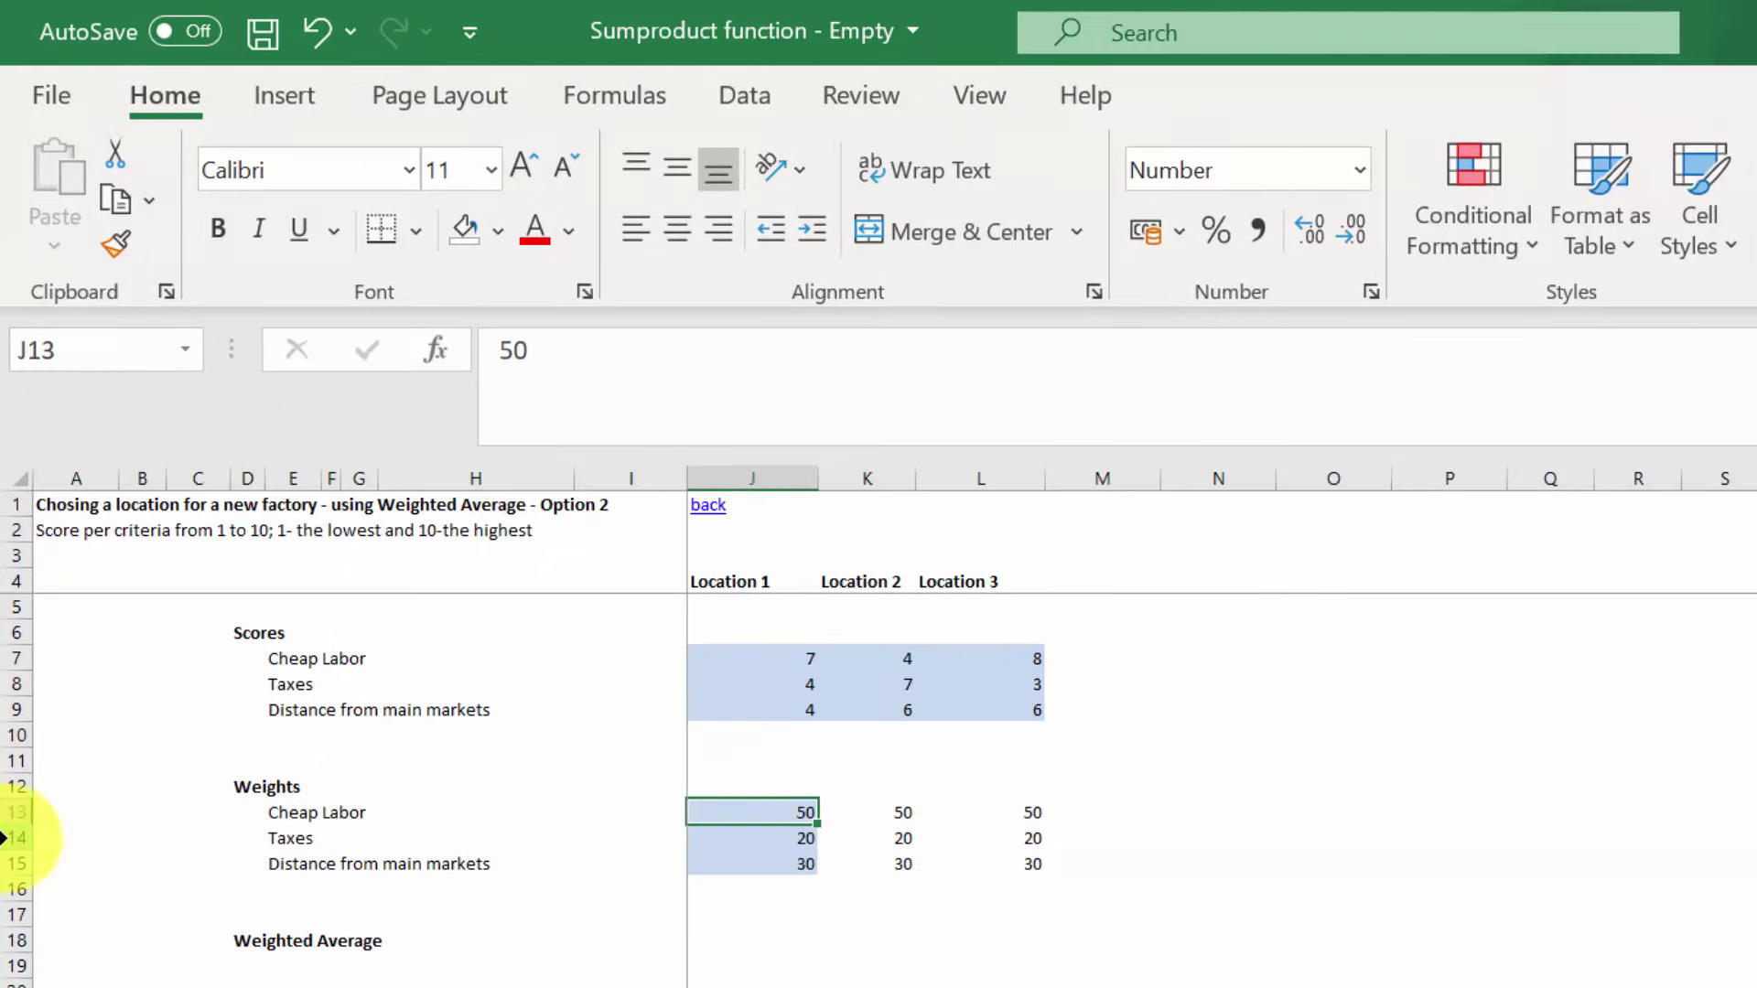
pyautogui.keyDown('ctrl'); pyautogui.click(17, 836); pyautogui.keyUp('ctrl')
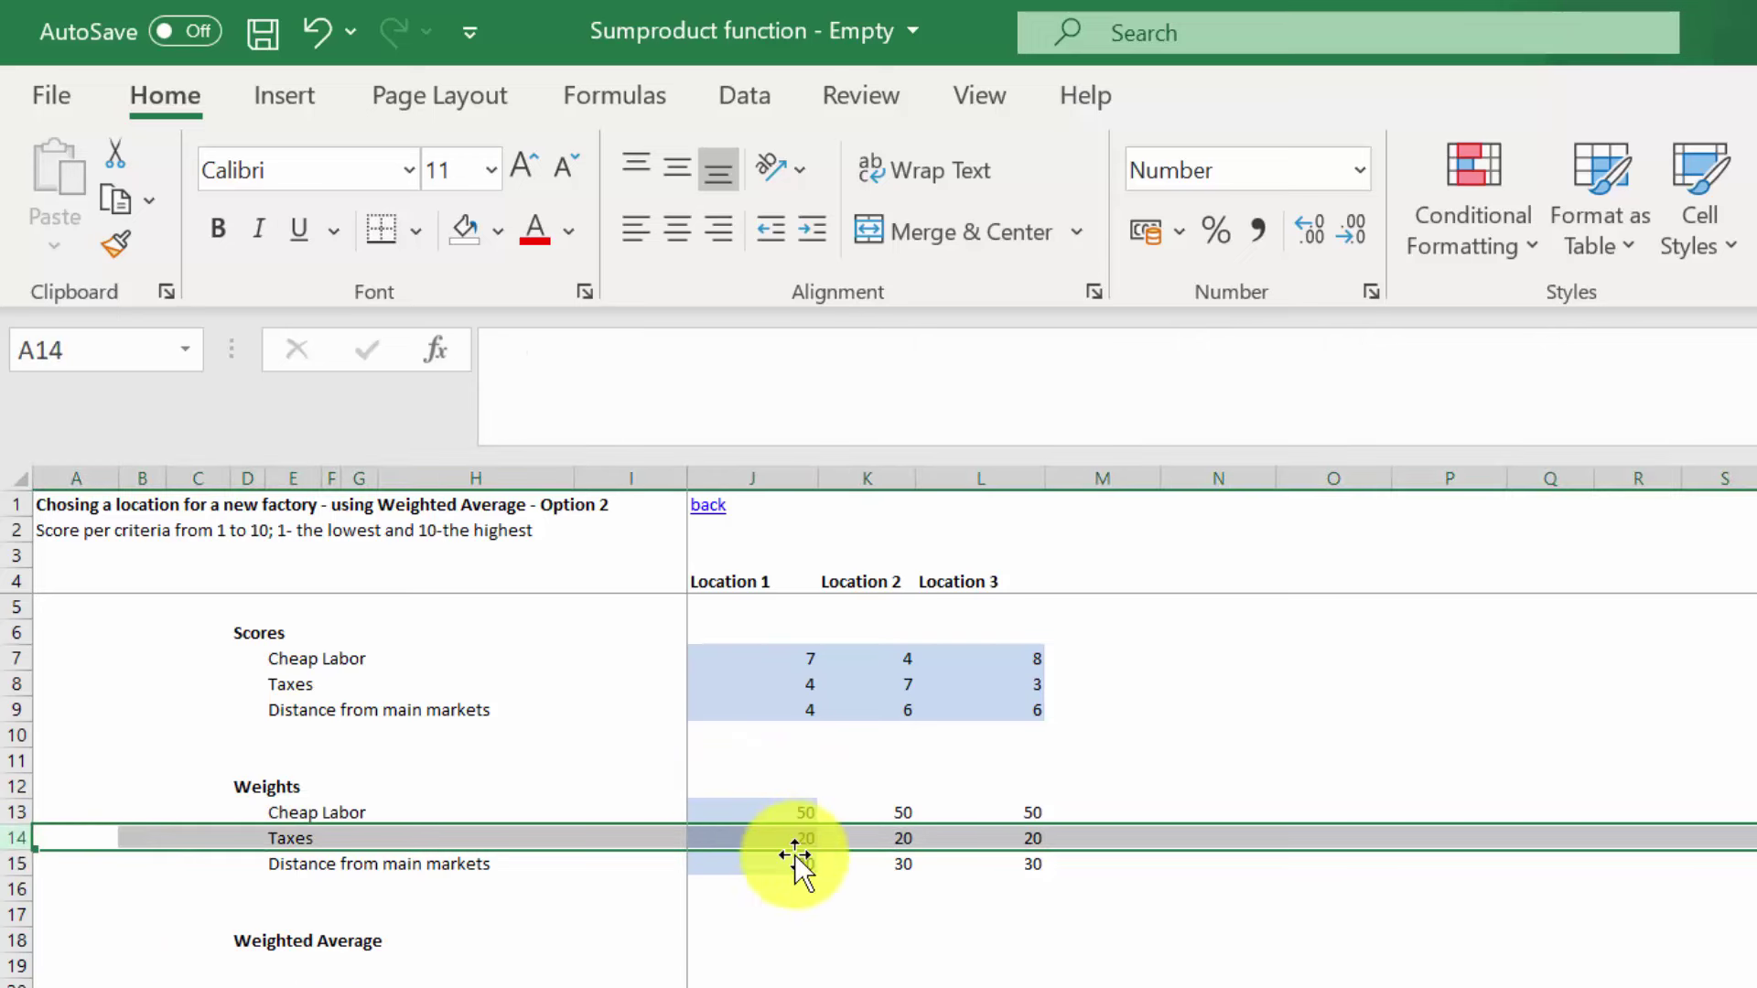
pyautogui.click(8, 862)
pyautogui.click(726, 933)
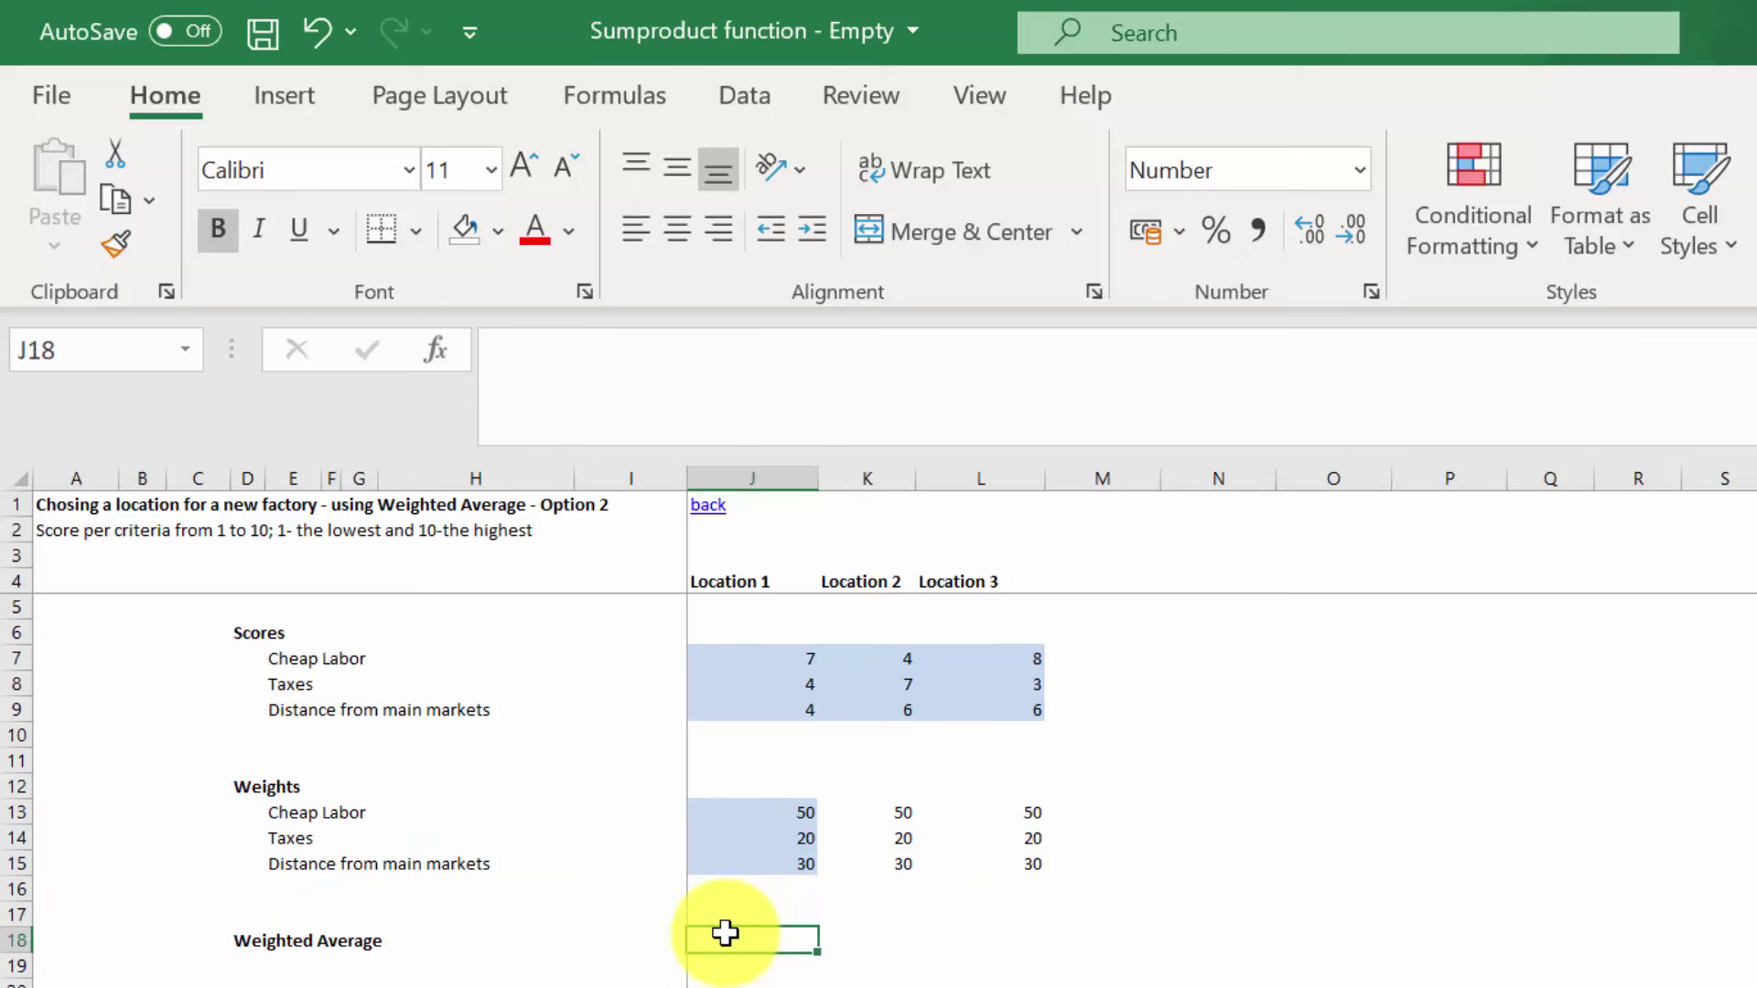
# - Enter =SUMPRODUCT(J7:J9;J13:J15) in J18, returning 550,0 for Location 1
pyautogui.write('=sumproduct')
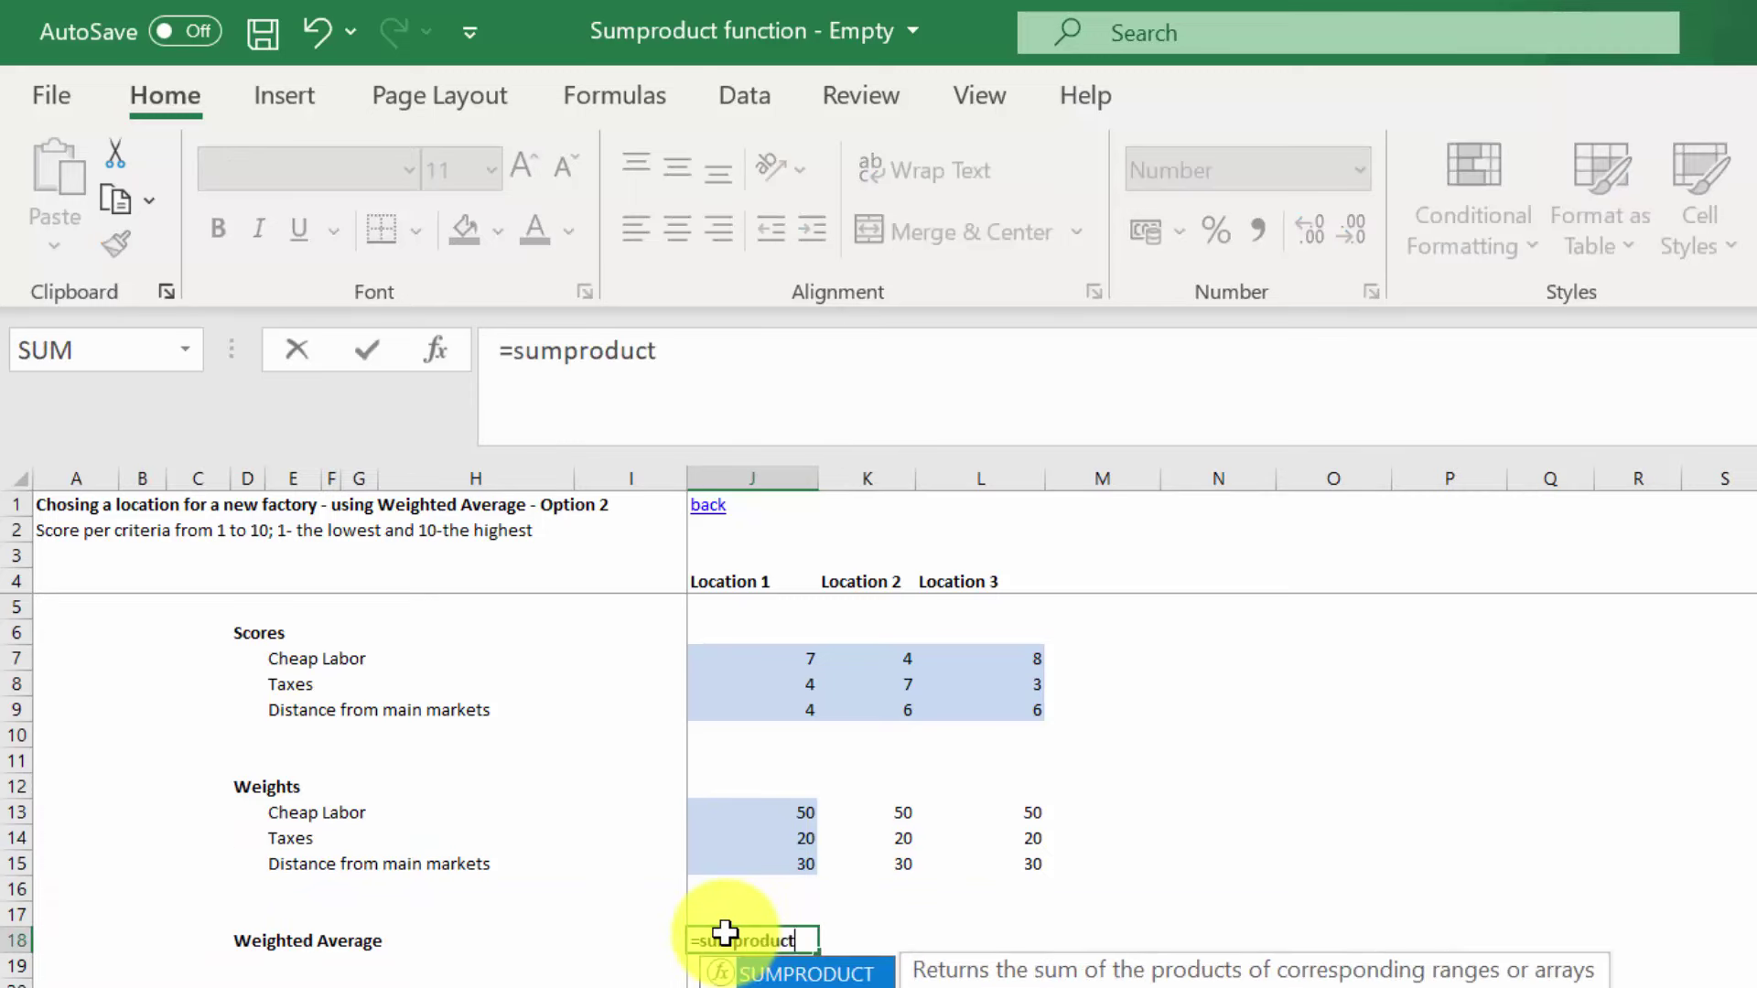
pyautogui.write('(')
pyautogui.moveTo(775, 650); pyautogui.dragTo(780, 717)
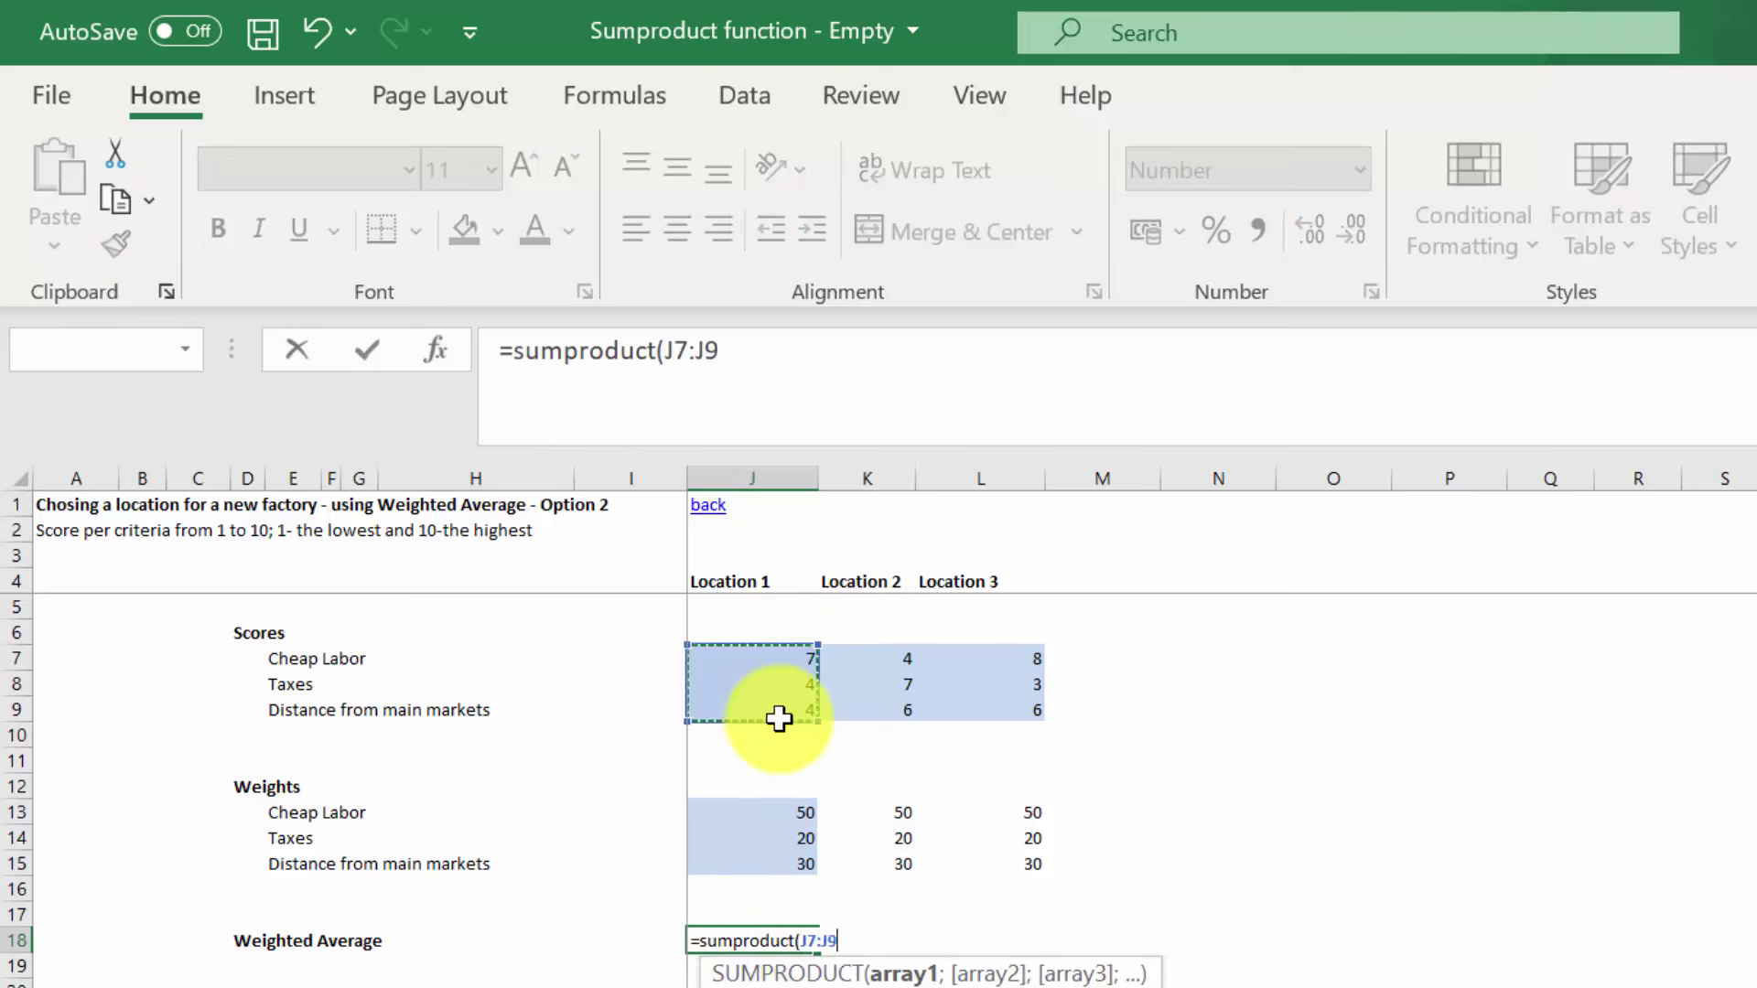
pyautogui.write(';')
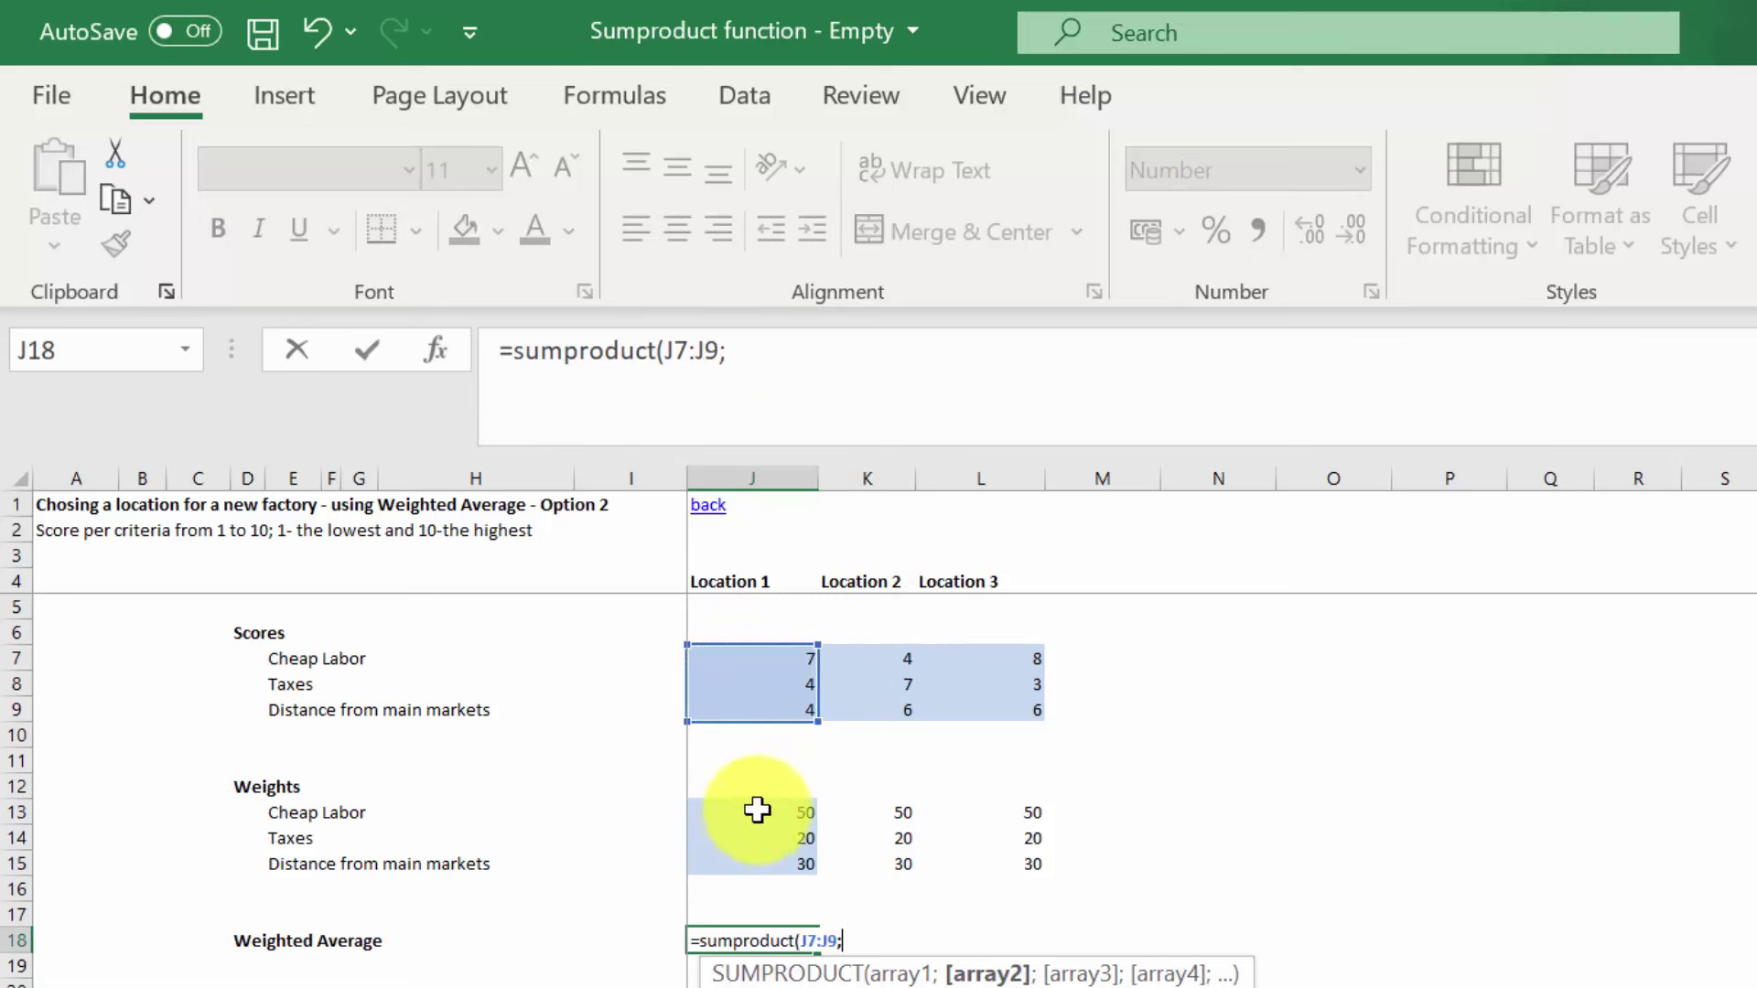
pyautogui.moveTo(759, 801); pyautogui.dragTo(770, 860)
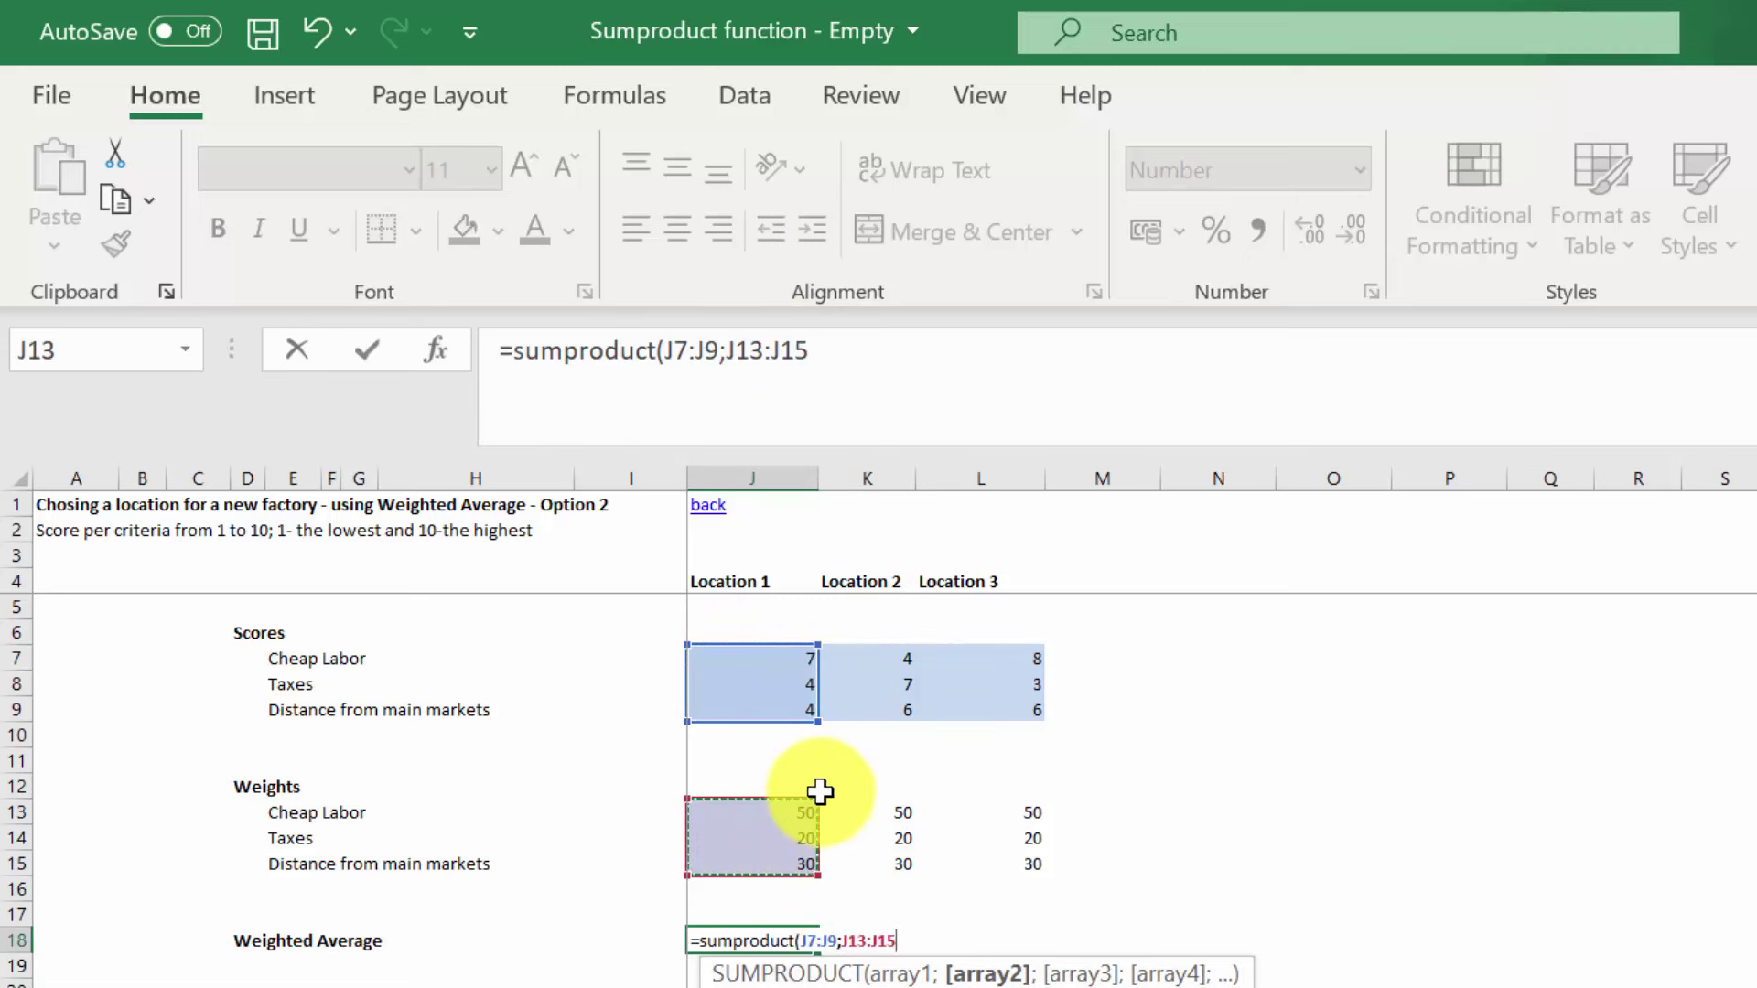
pyautogui.write(')')
pyautogui.press('Return')
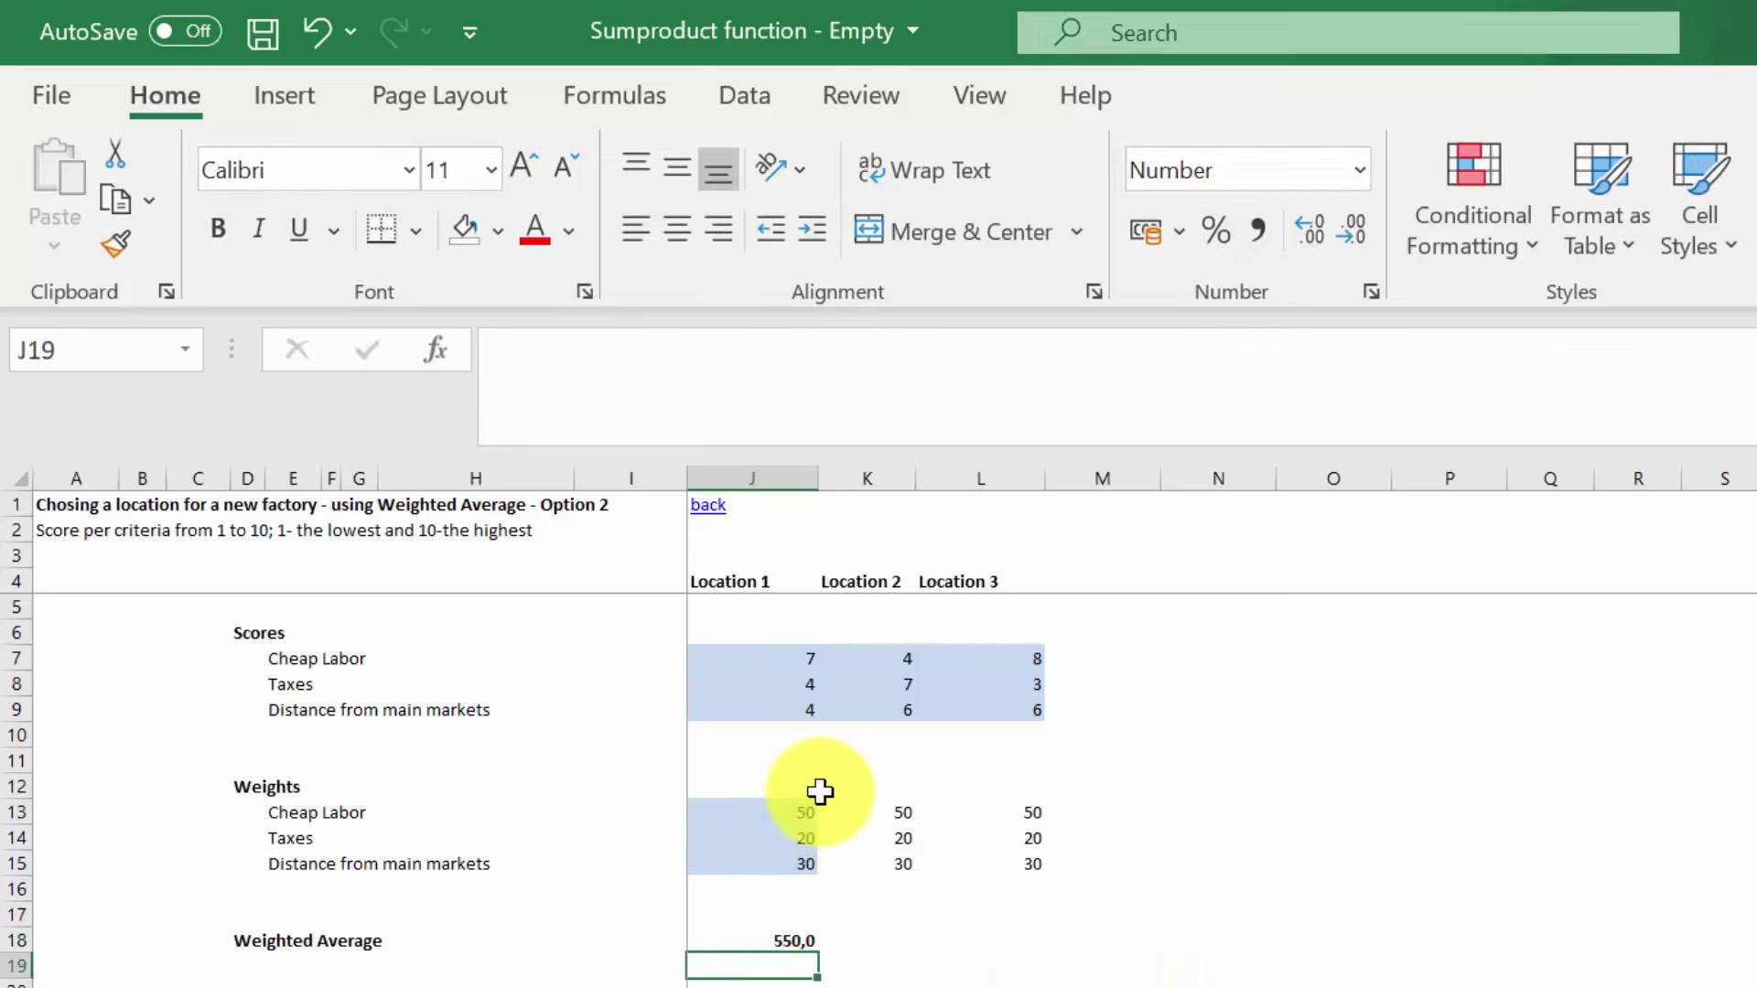
pyautogui.press('Up')
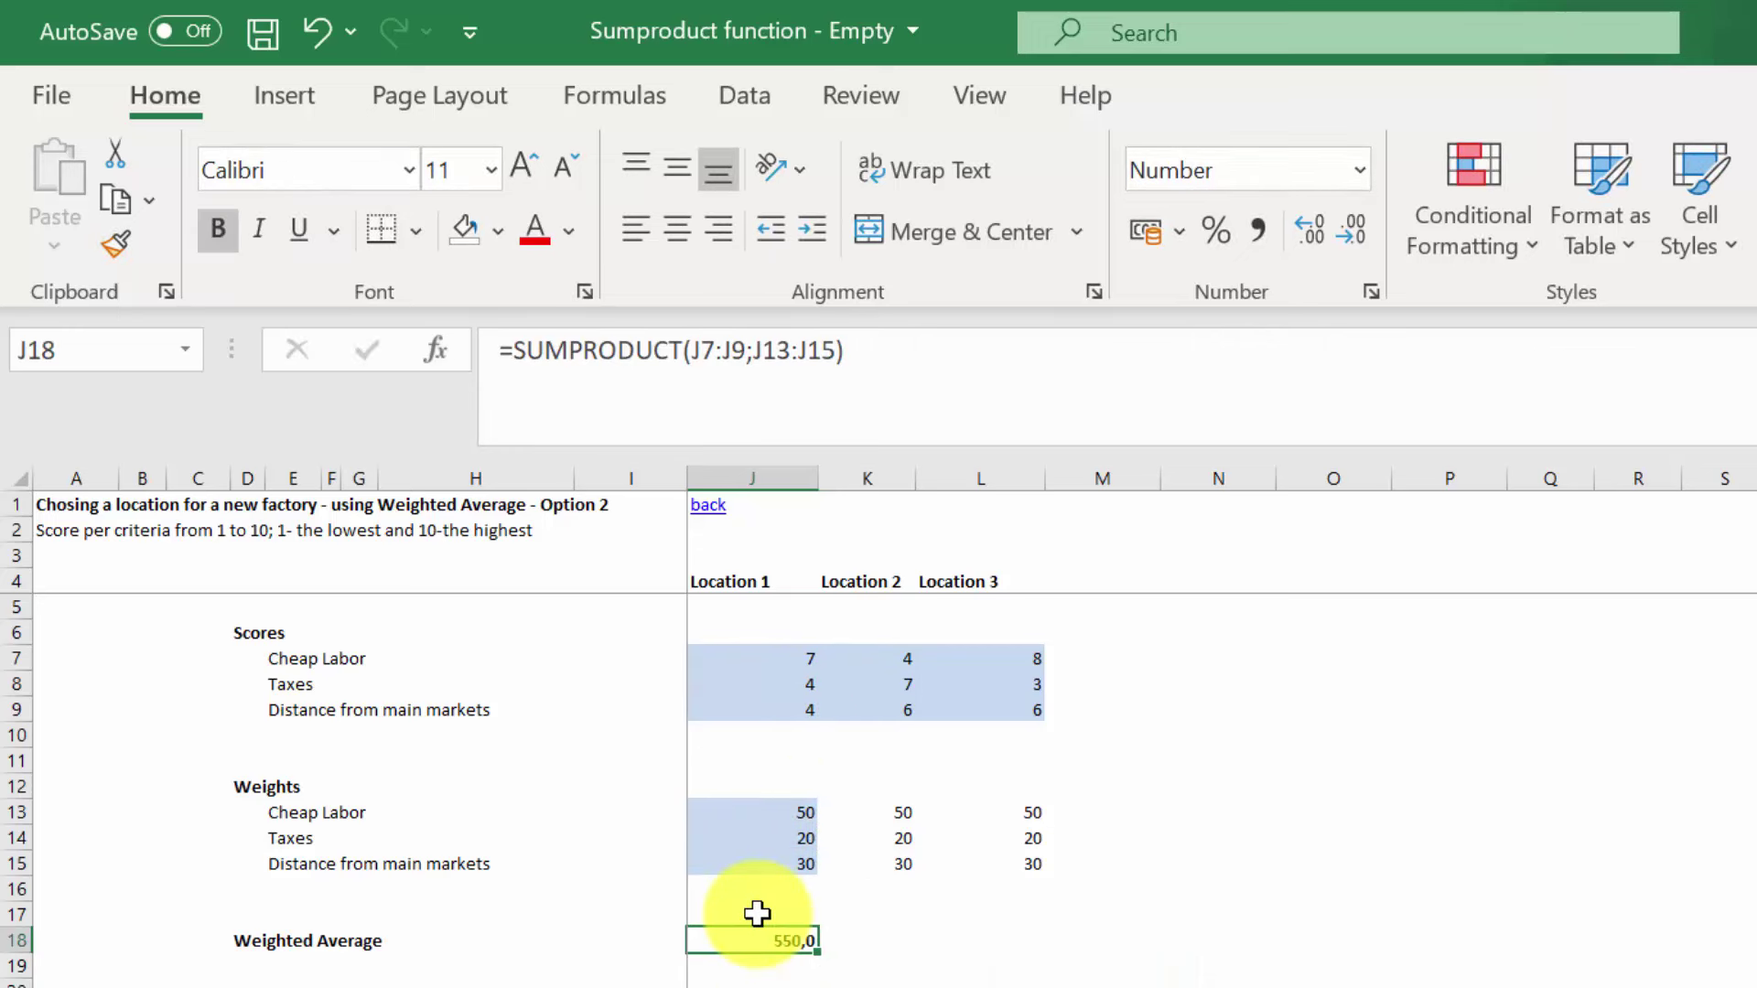
# - Append /SUM(J13:J15) to the J18 formula to divide by the total weight
pyautogui.press('F2')
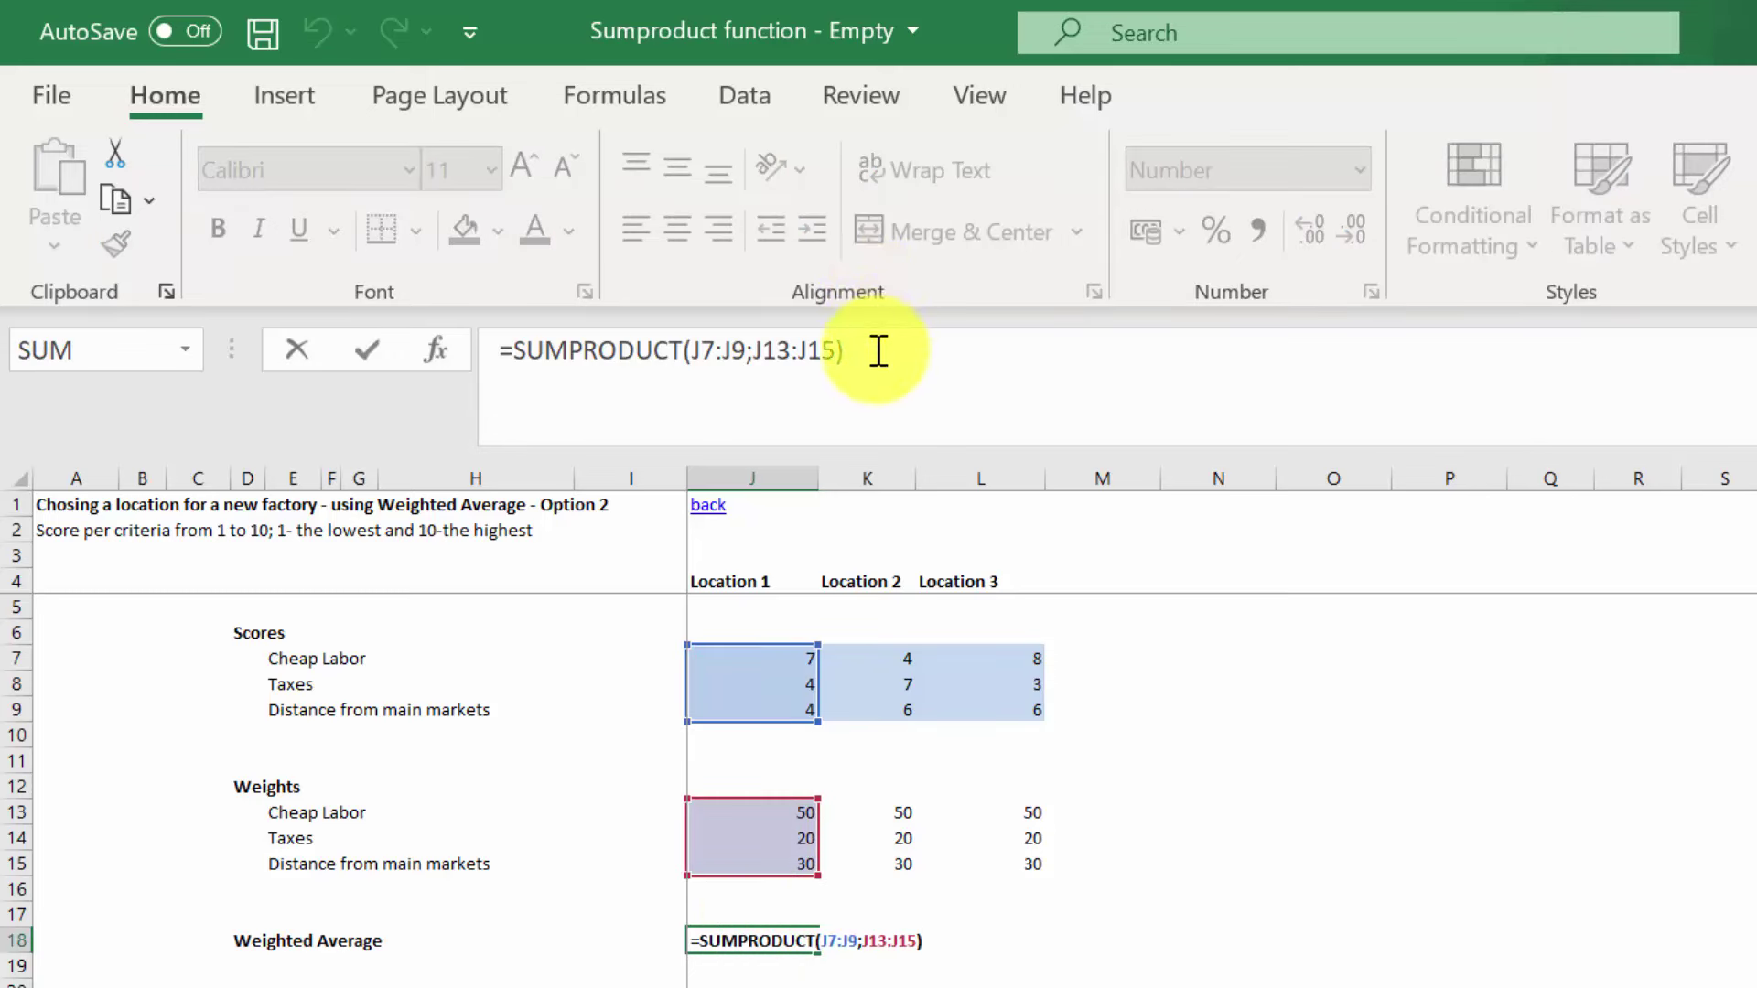
pyautogui.write('/sum(')
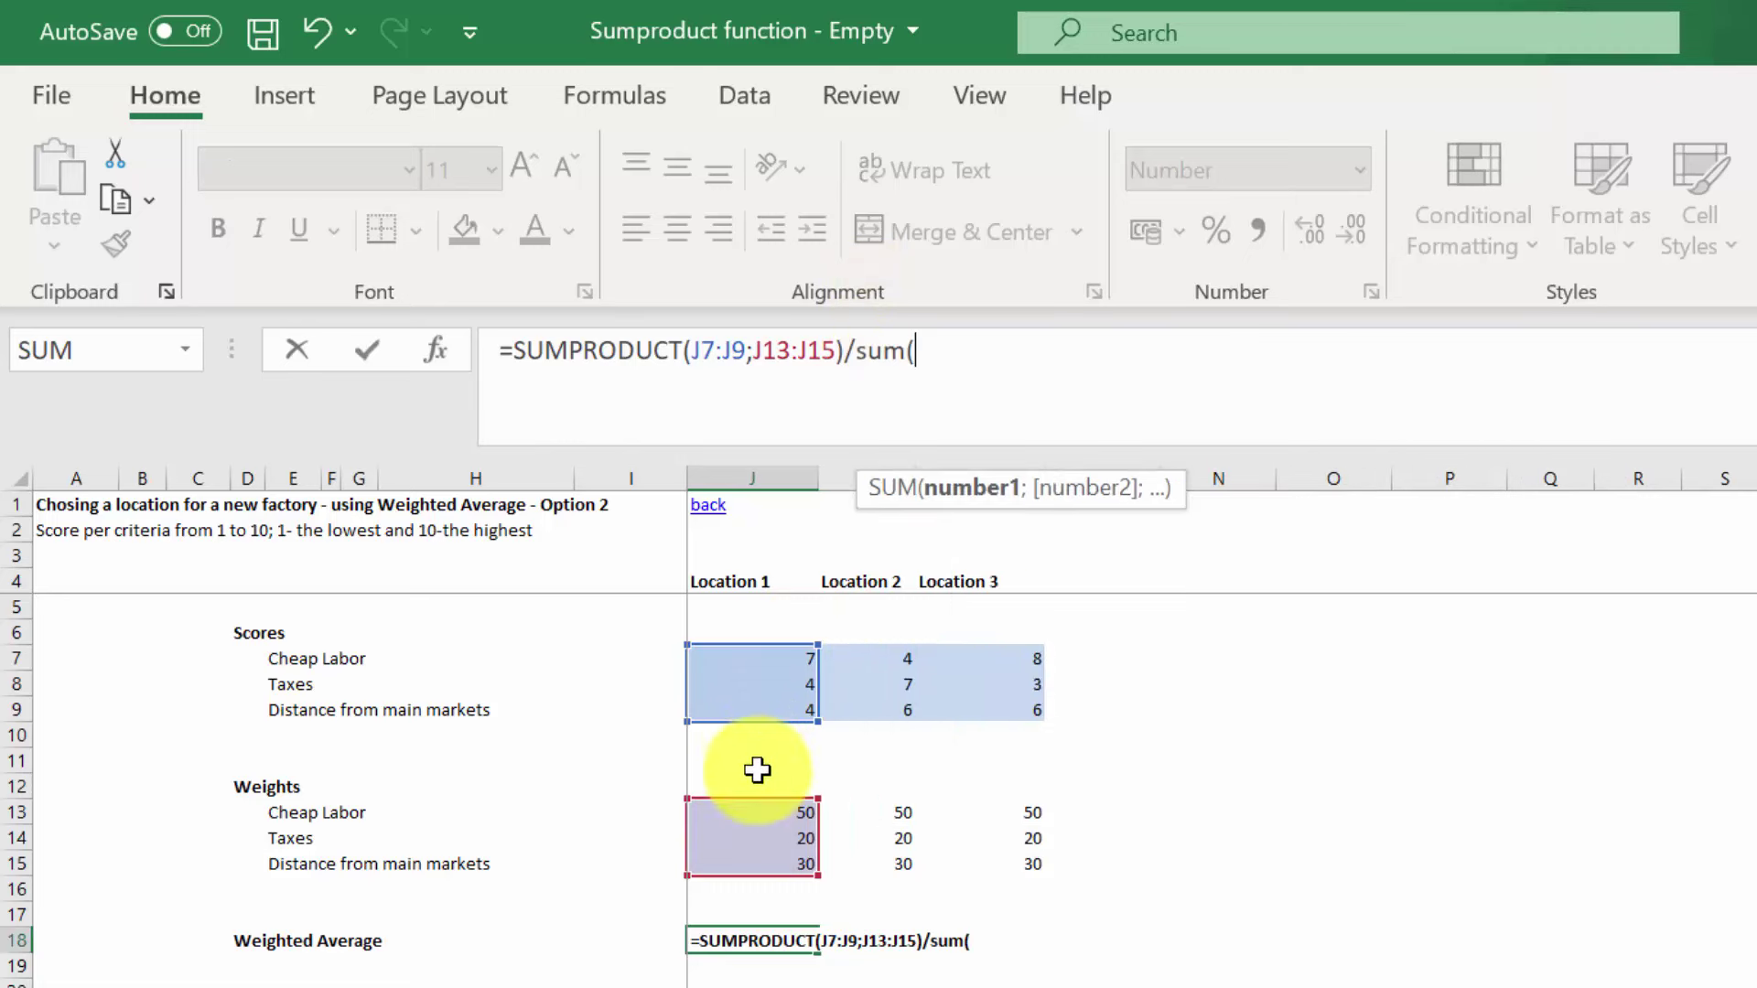
pyautogui.moveTo(779, 819); pyautogui.dragTo(778, 874)
pyautogui.write(')')
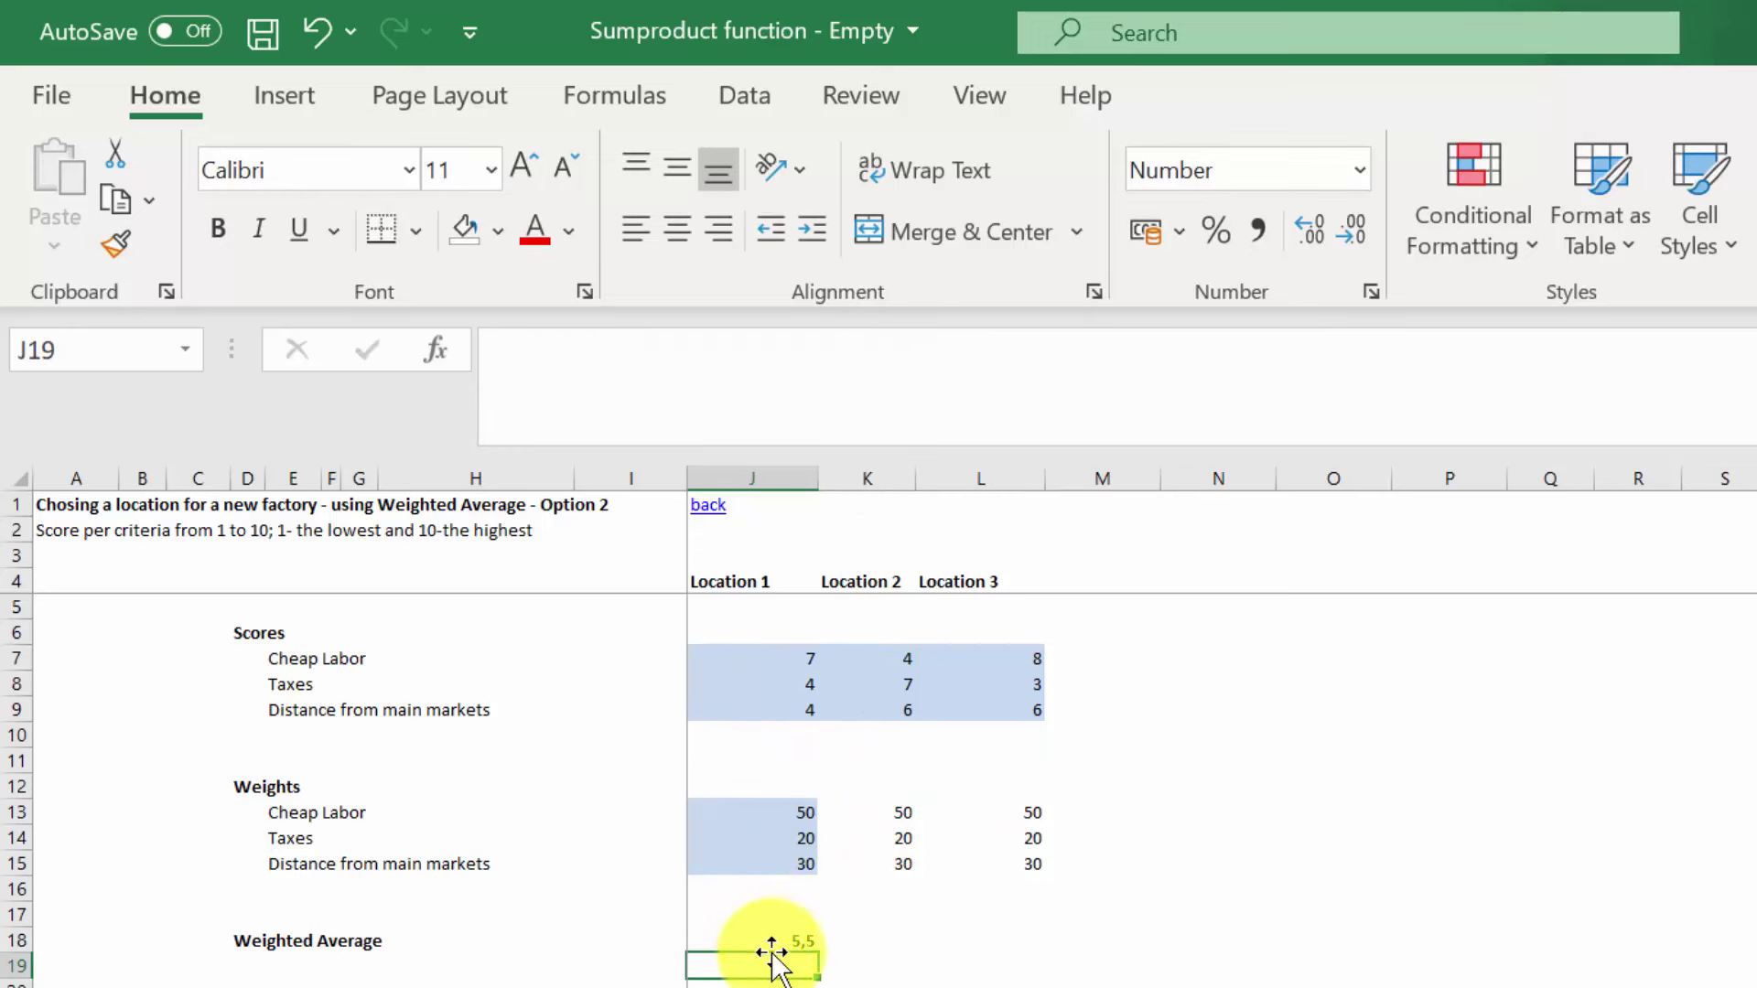
# - Copy the J18 formula into K18 and L18, giving 5,5, 5,2 and 6,4
pyautogui.press('Up')
pyautogui.hotkey('ctrl', 'c')
pyautogui.press('Right')
pyautogui.hotkey('ctrl', 'v')
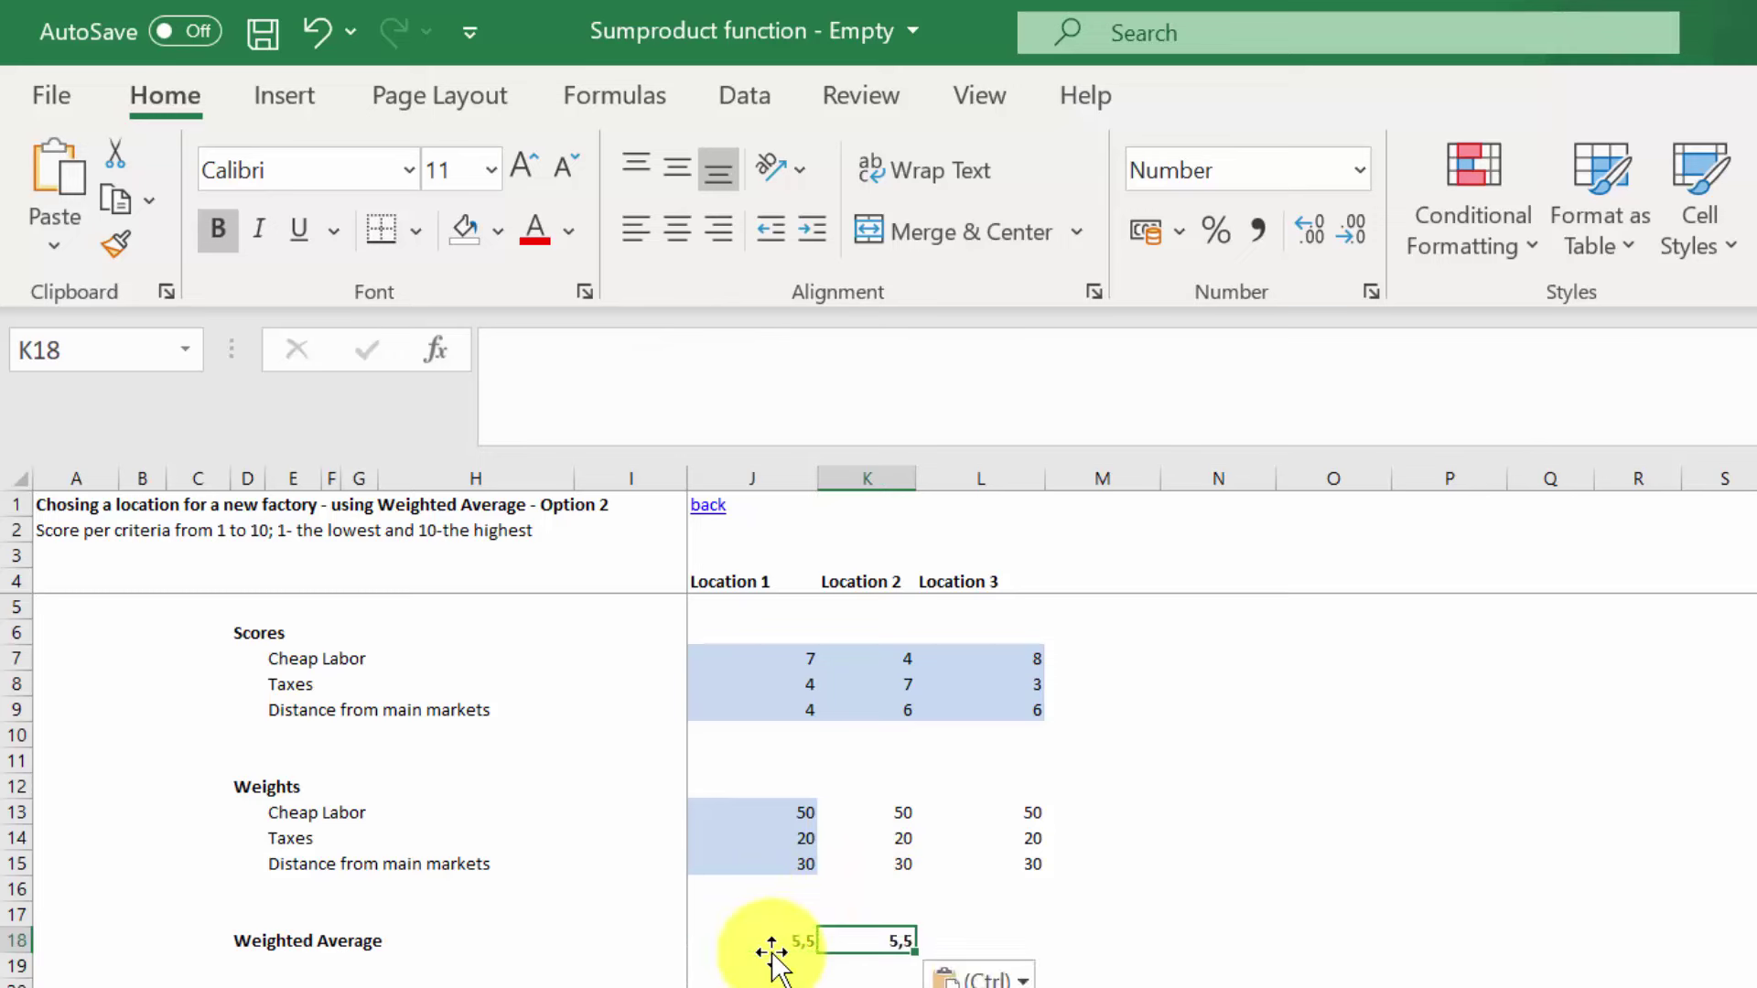
pyautogui.press('Right')
pyautogui.hotkey('ctrl', 'v')
pyautogui.press('Escape')
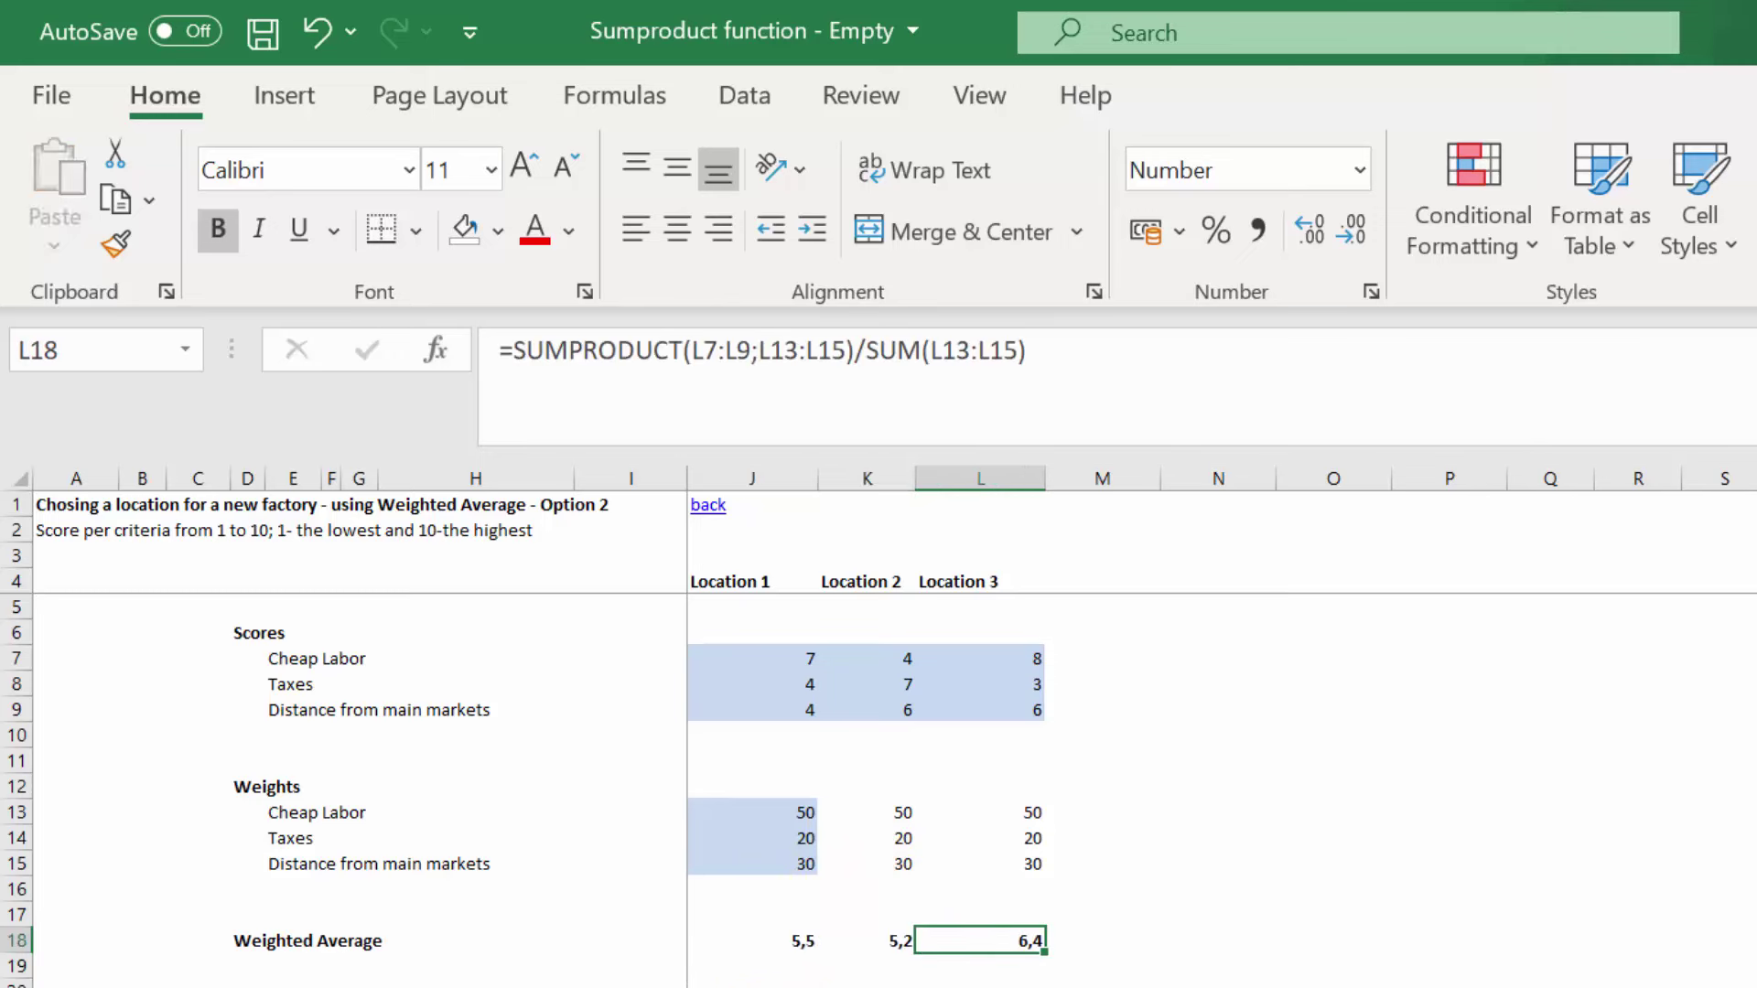